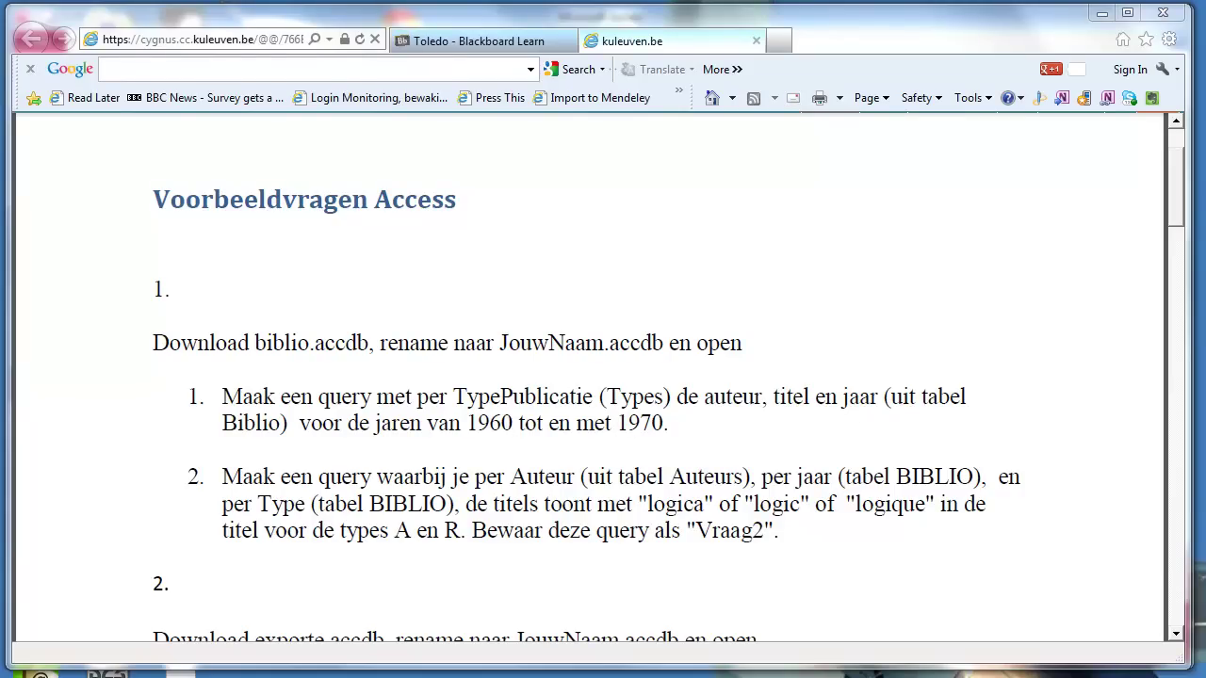
Step: Switch to Microsoft Access and open the database biblio.accdb from the Voorbeeldfiles folder
key(alt+Tab)
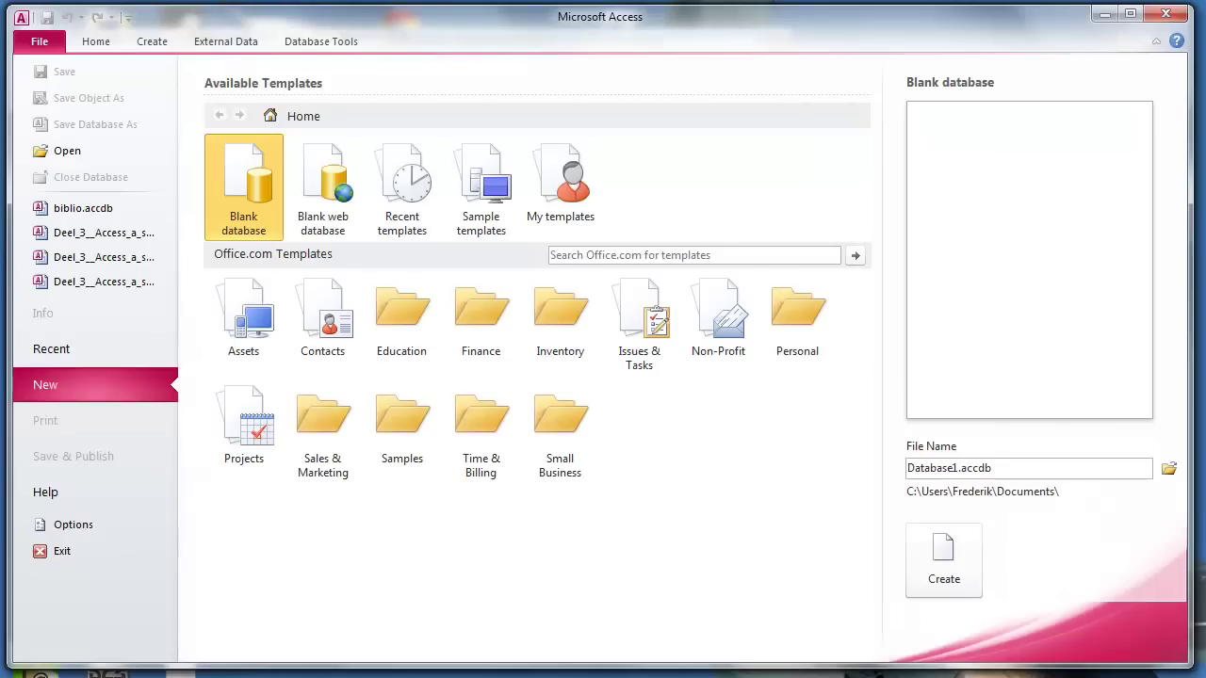
click(76, 151)
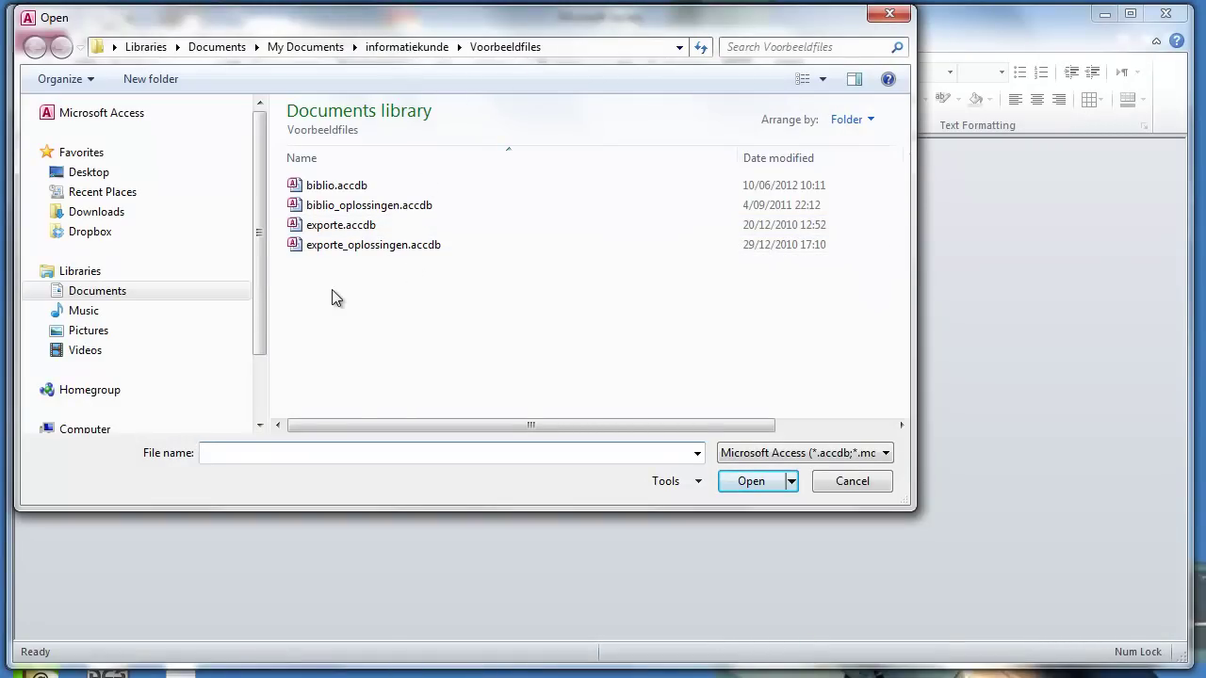
click(336, 187)
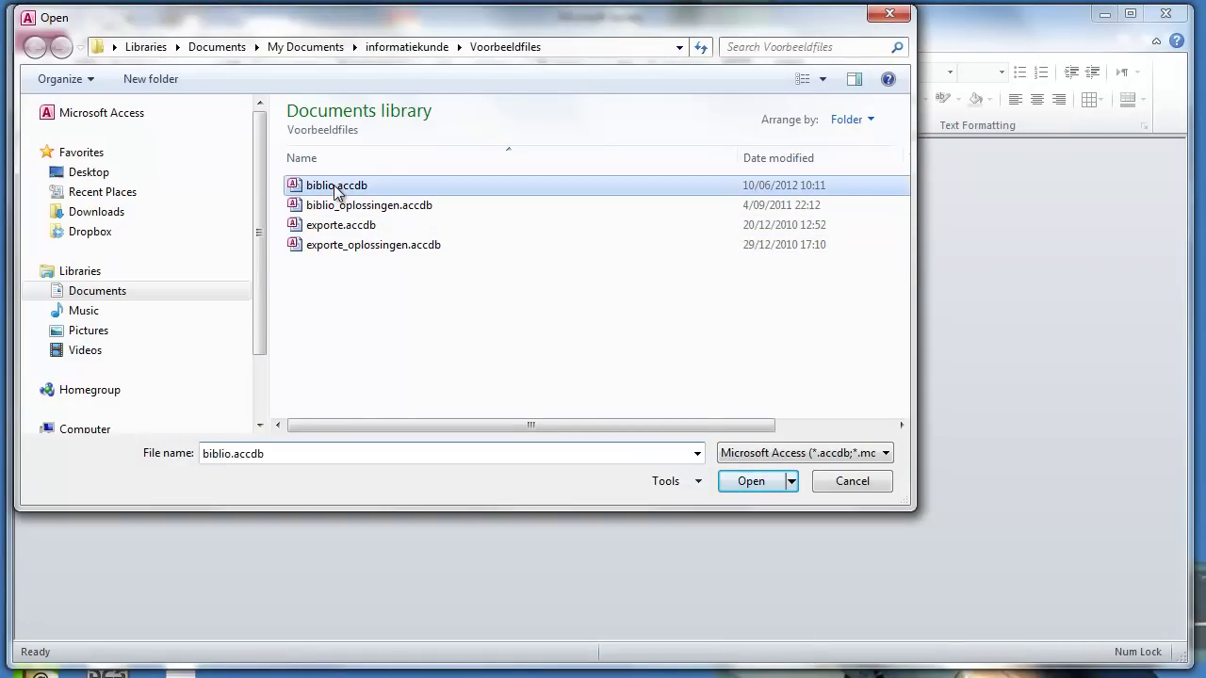
click(751, 485)
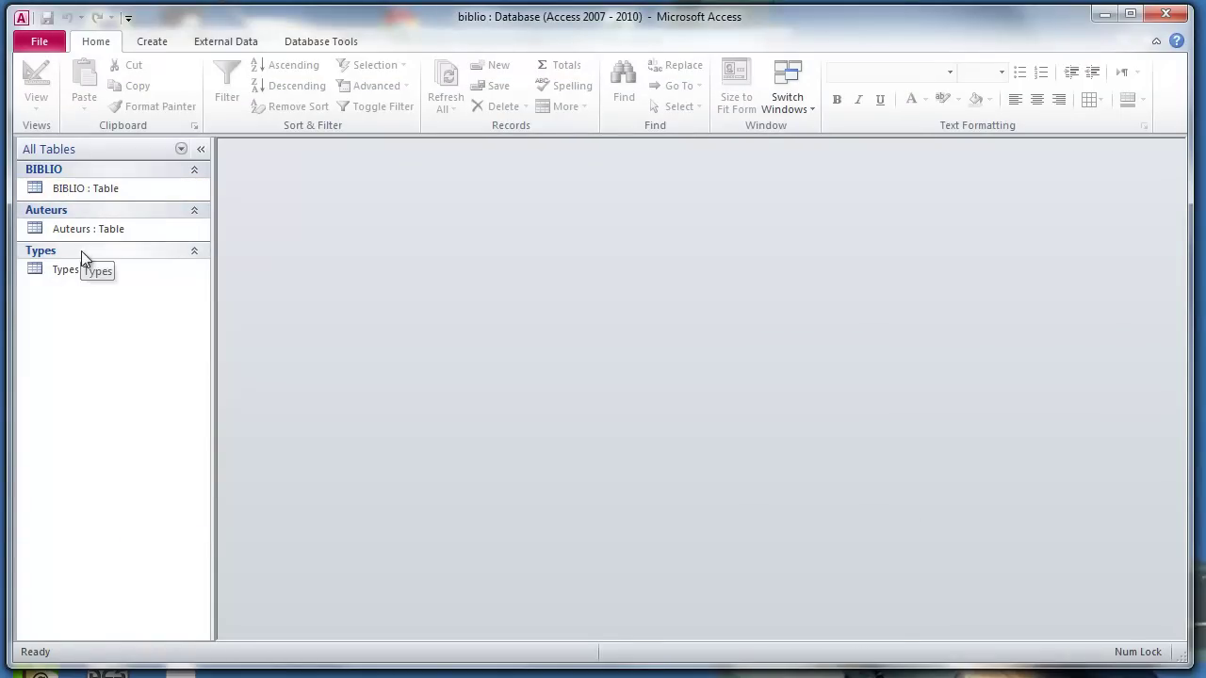
Step: Examine the contents of the BIBLIO, Auteurs and Types tables one by one, closing each after viewing
click(75, 190)
double_click(74, 188)
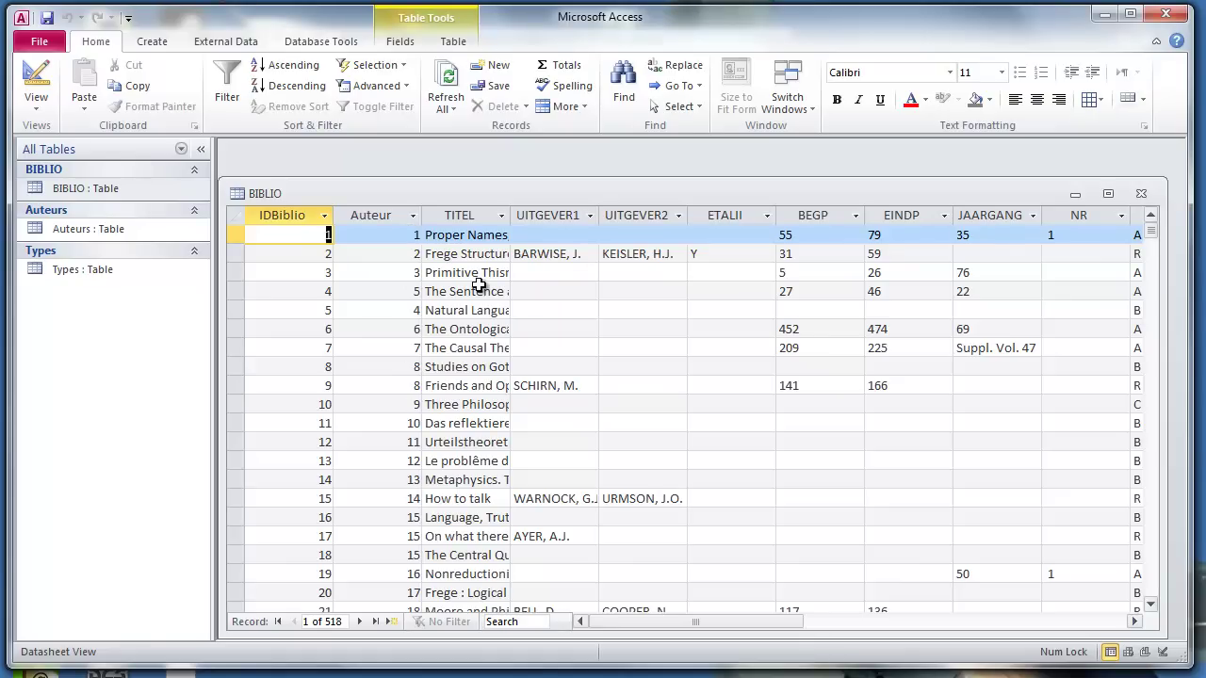
click(1141, 194)
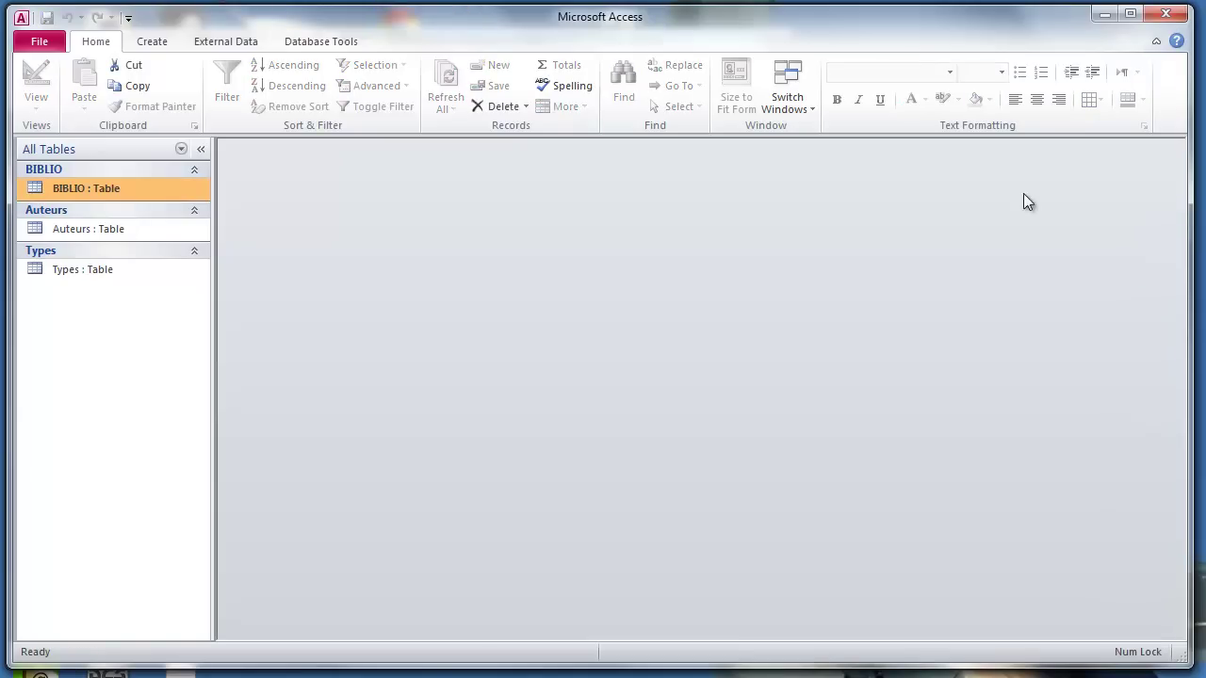
double_click(87, 231)
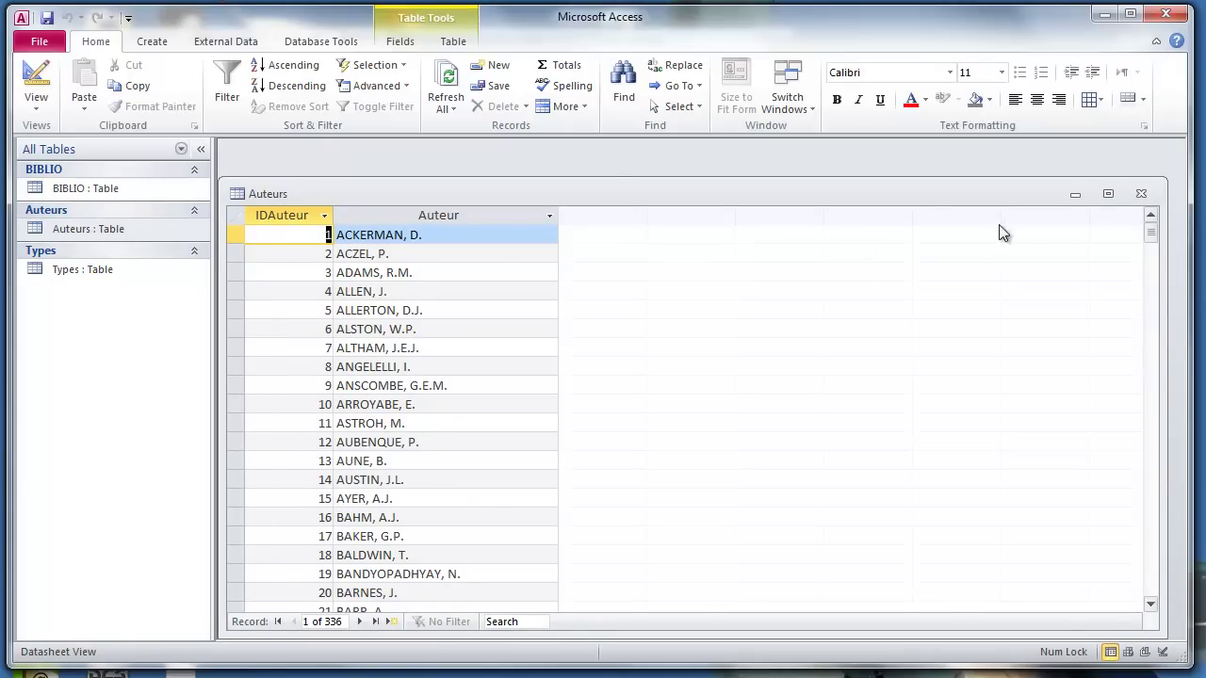
click(1141, 194)
click(64, 271)
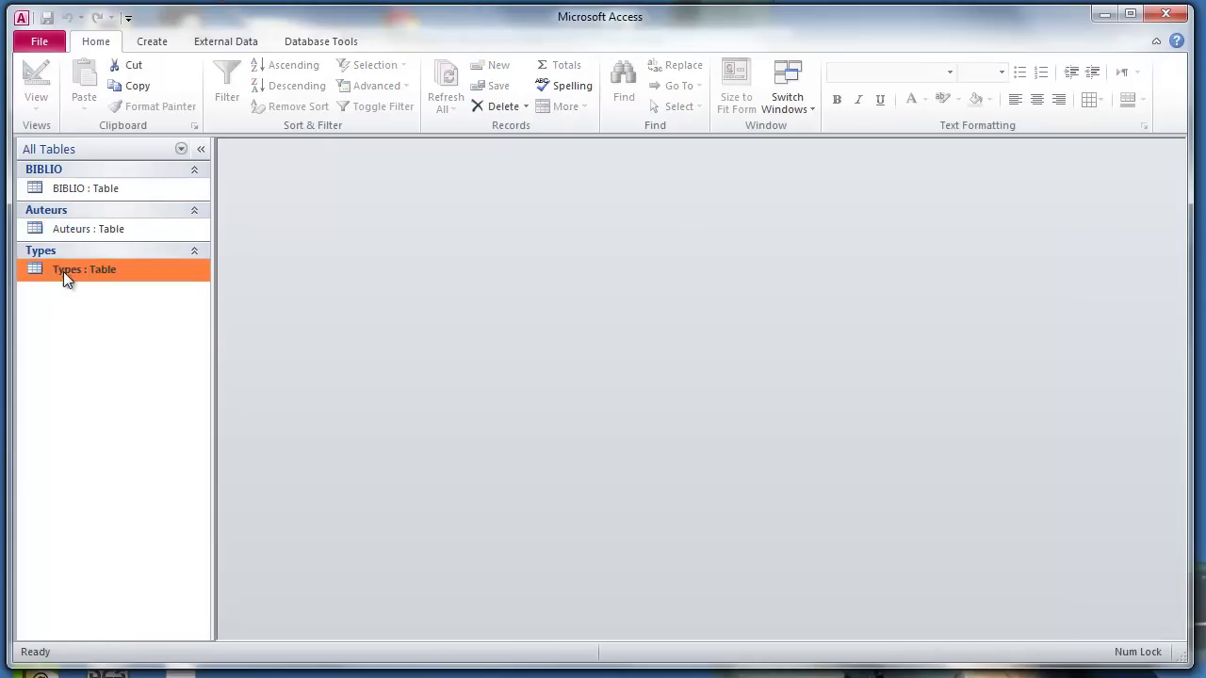
double_click(63, 271)
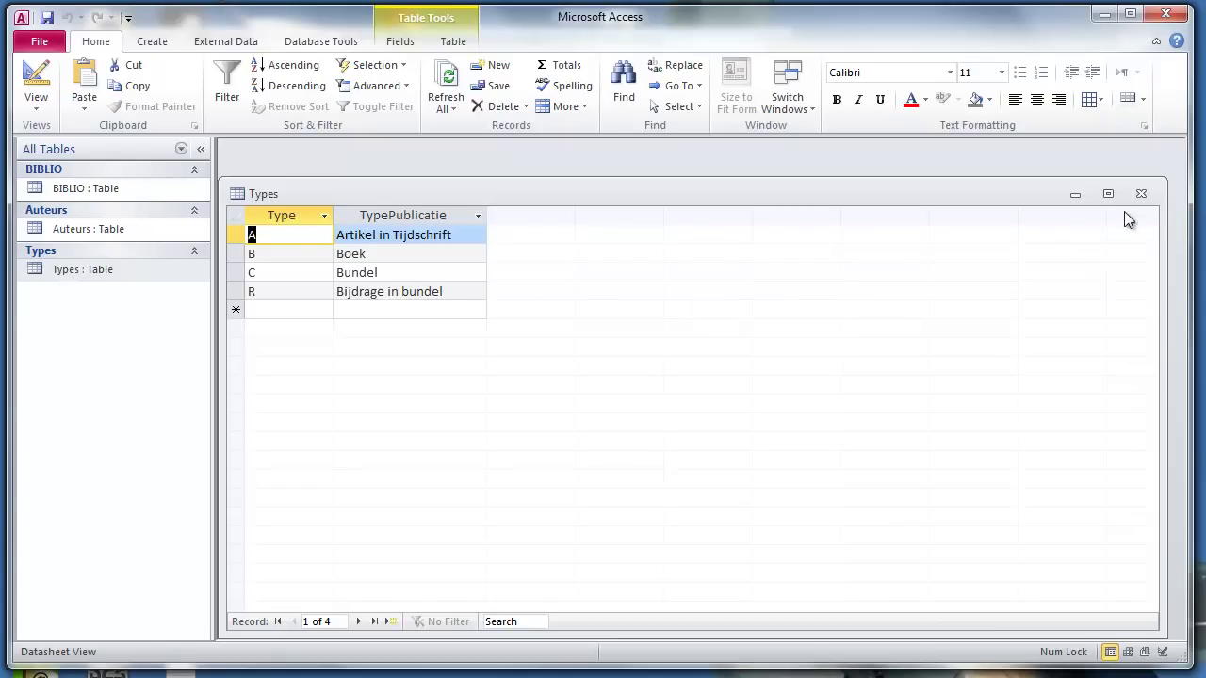
click(1150, 195)
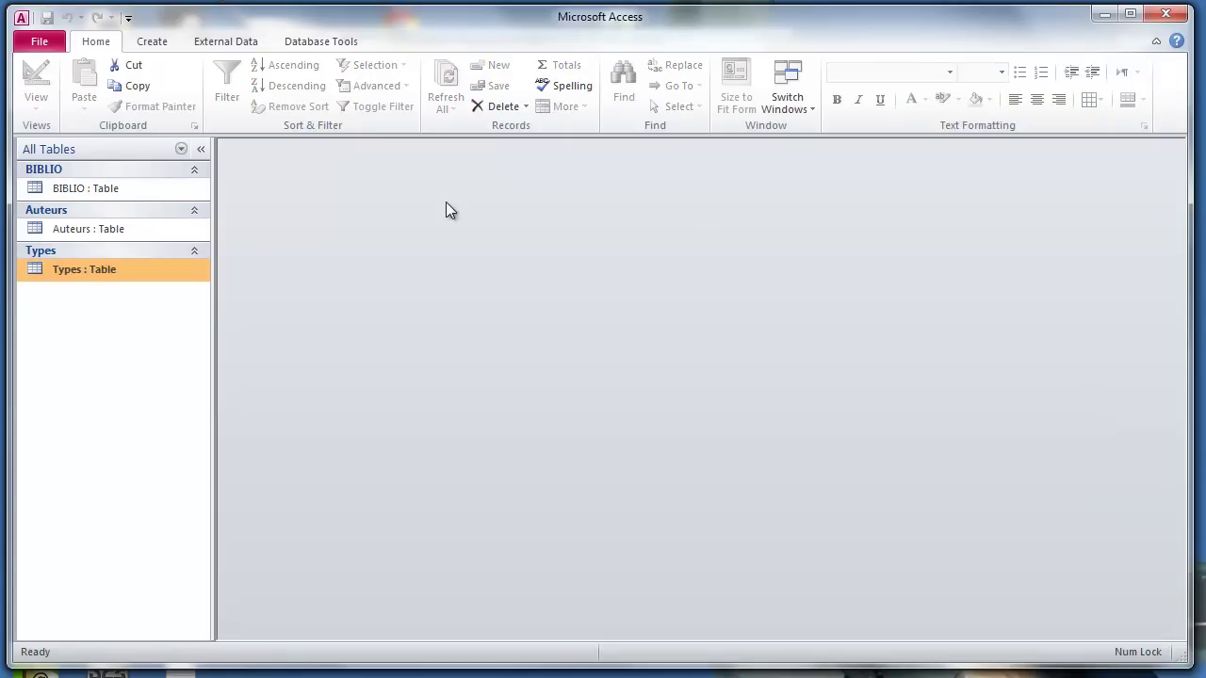
click(320, 43)
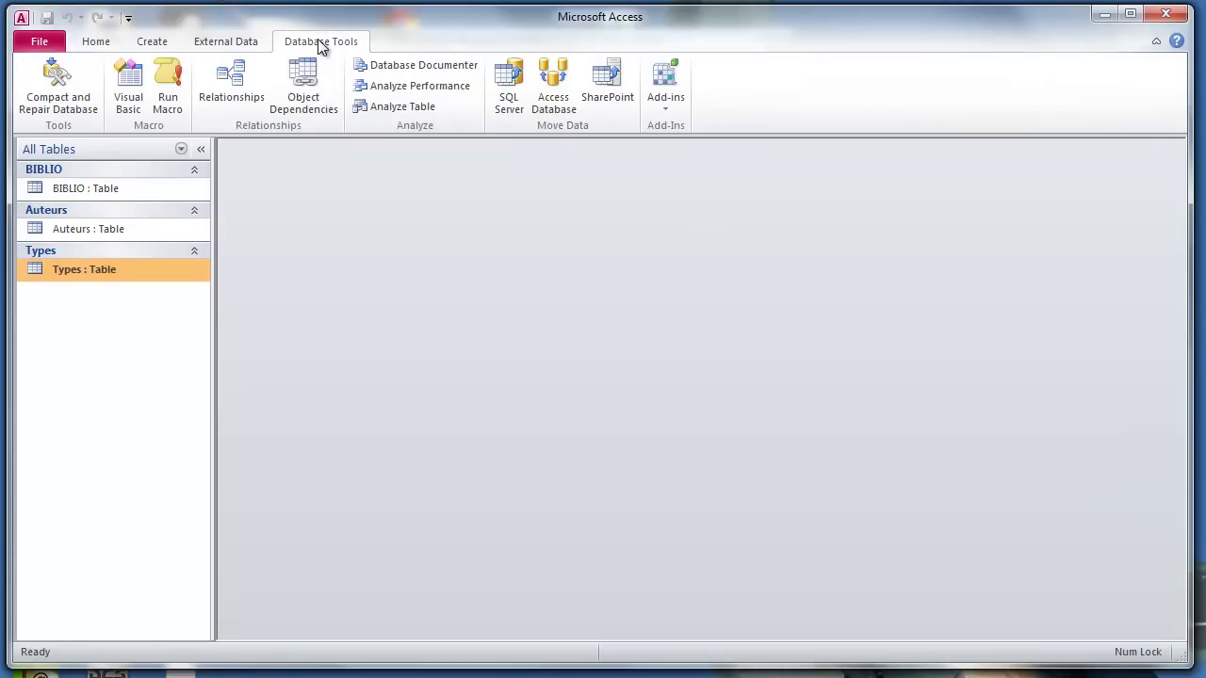
click(238, 89)
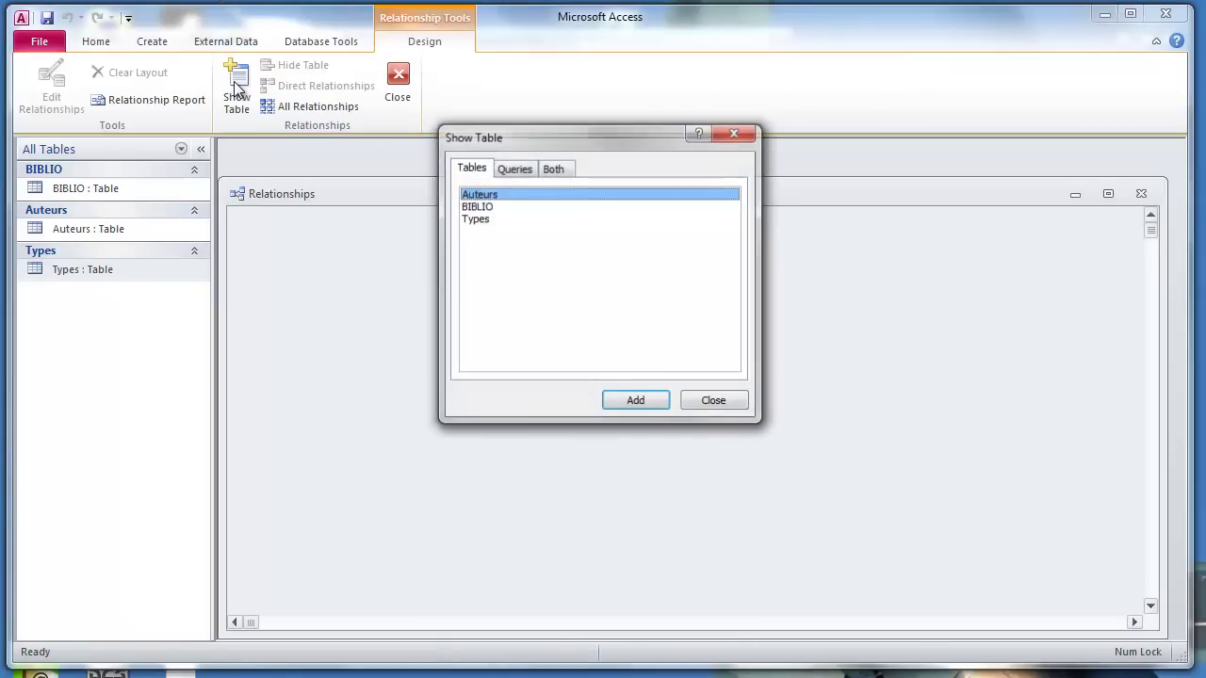
ctrl+click(475, 218)
shift+click(496, 218)
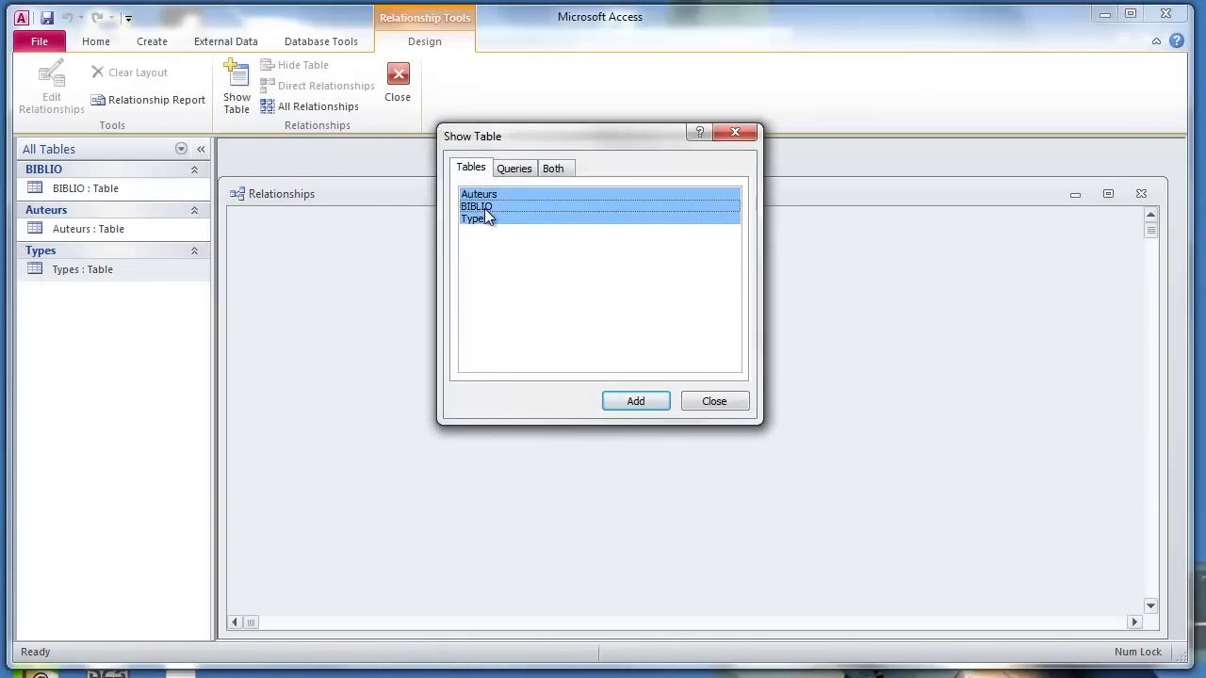
click(635, 402)
click(722, 405)
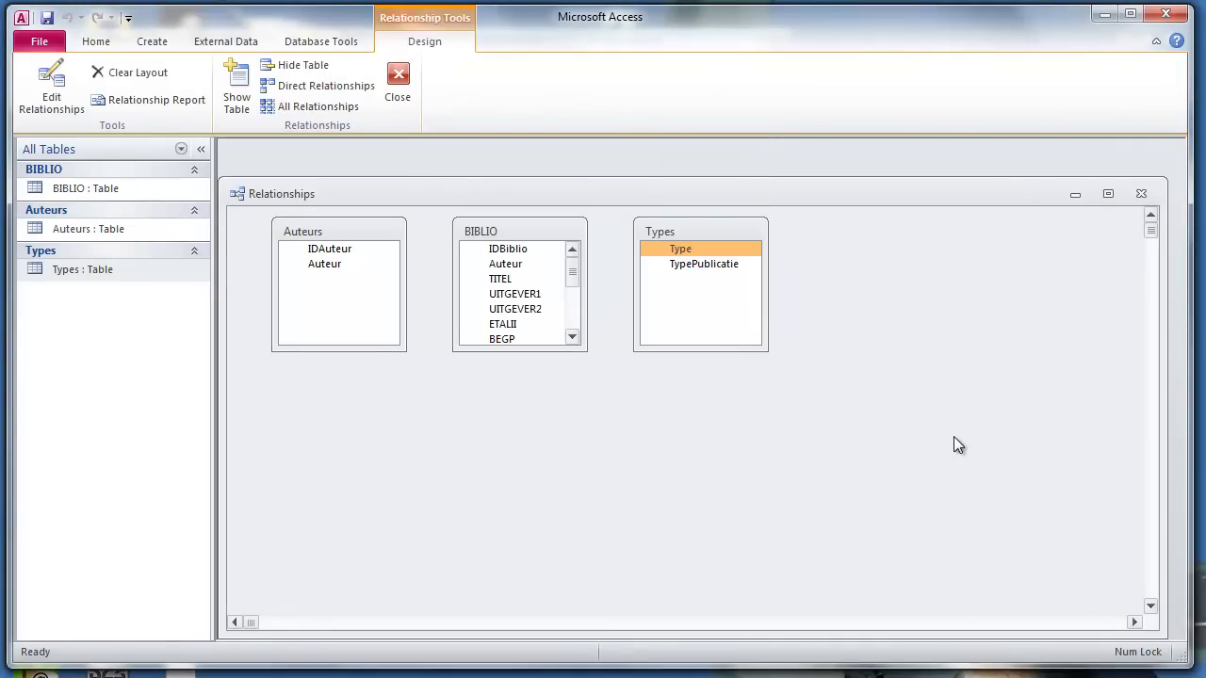
drag(584, 351, 613, 442)
drag(684, 226, 726, 231)
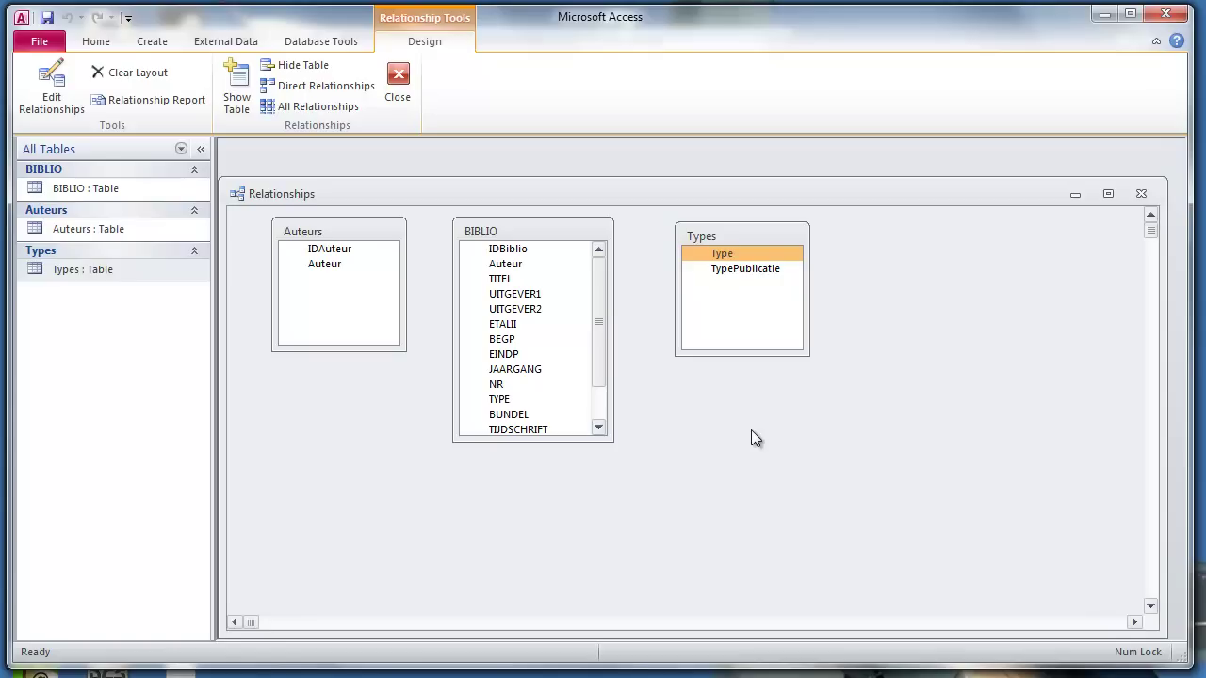
drag(722, 254, 714, 303)
click(722, 254)
click(1141, 193)
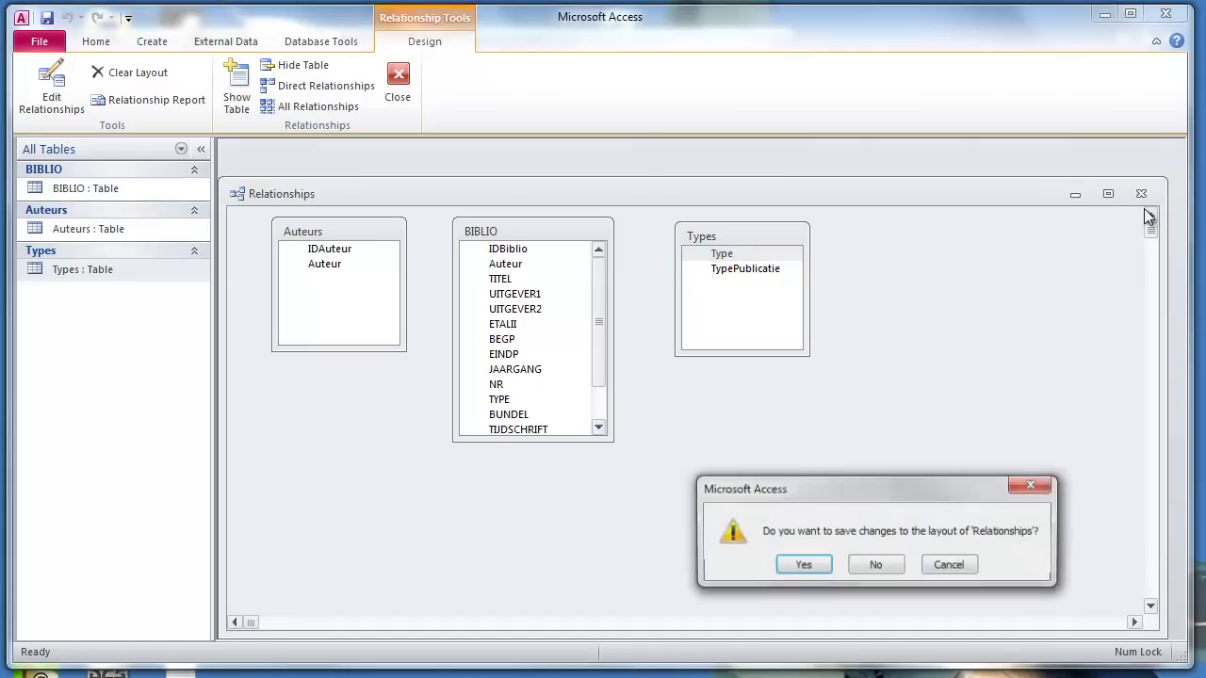
click(878, 568)
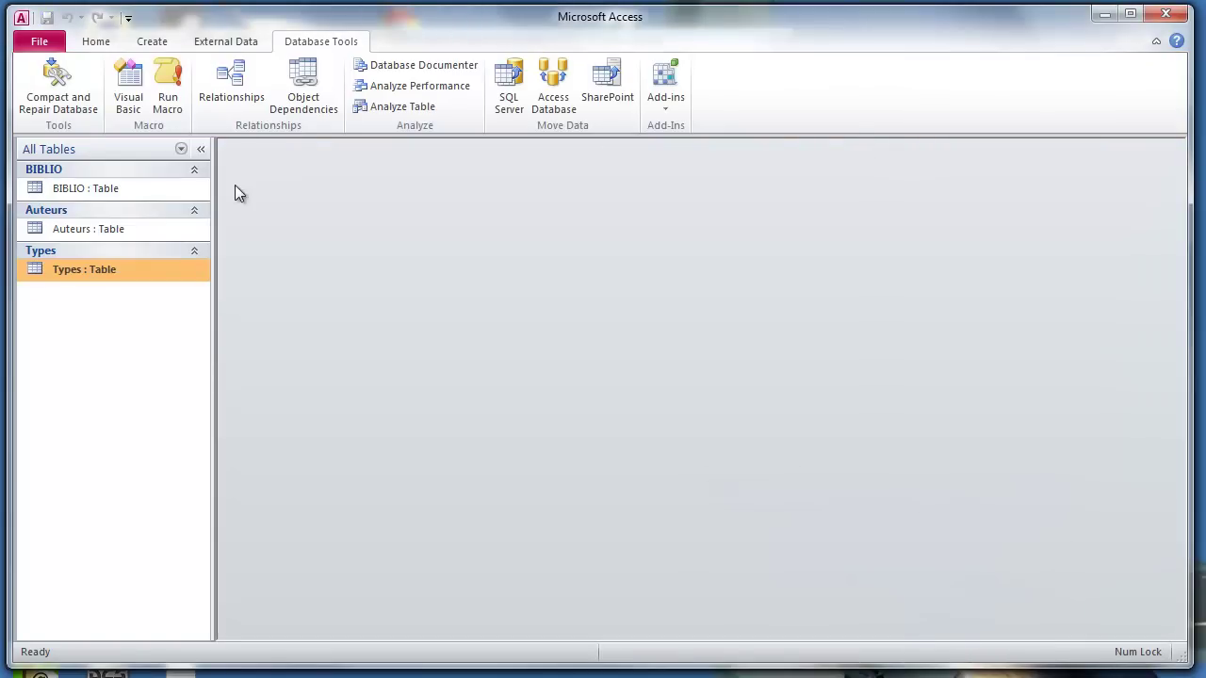
Step: Create a new query in design view with the BIBLIO and Types tables
click(152, 43)
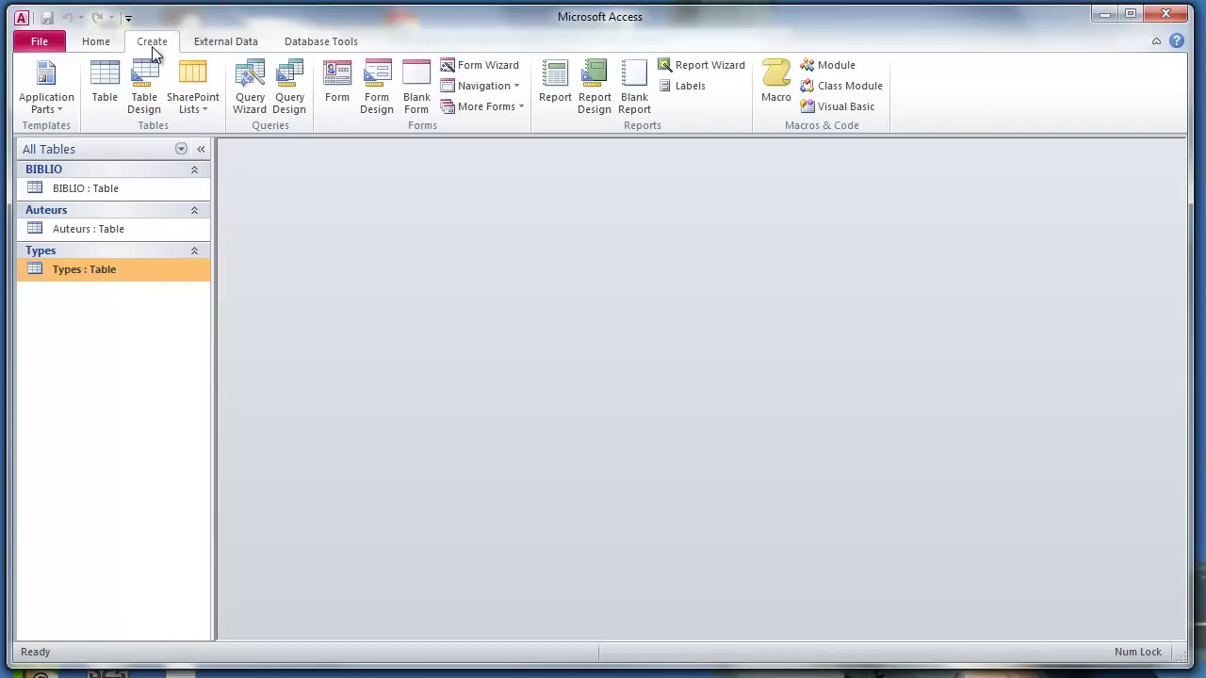
click(289, 95)
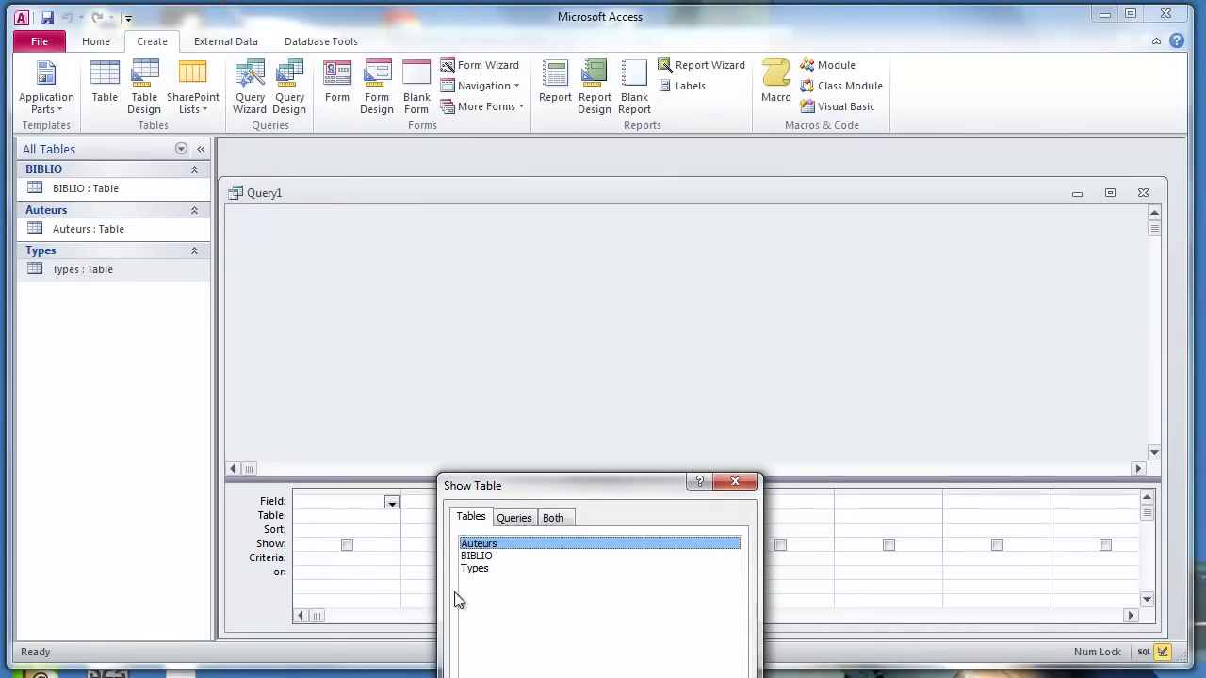
click(490, 557)
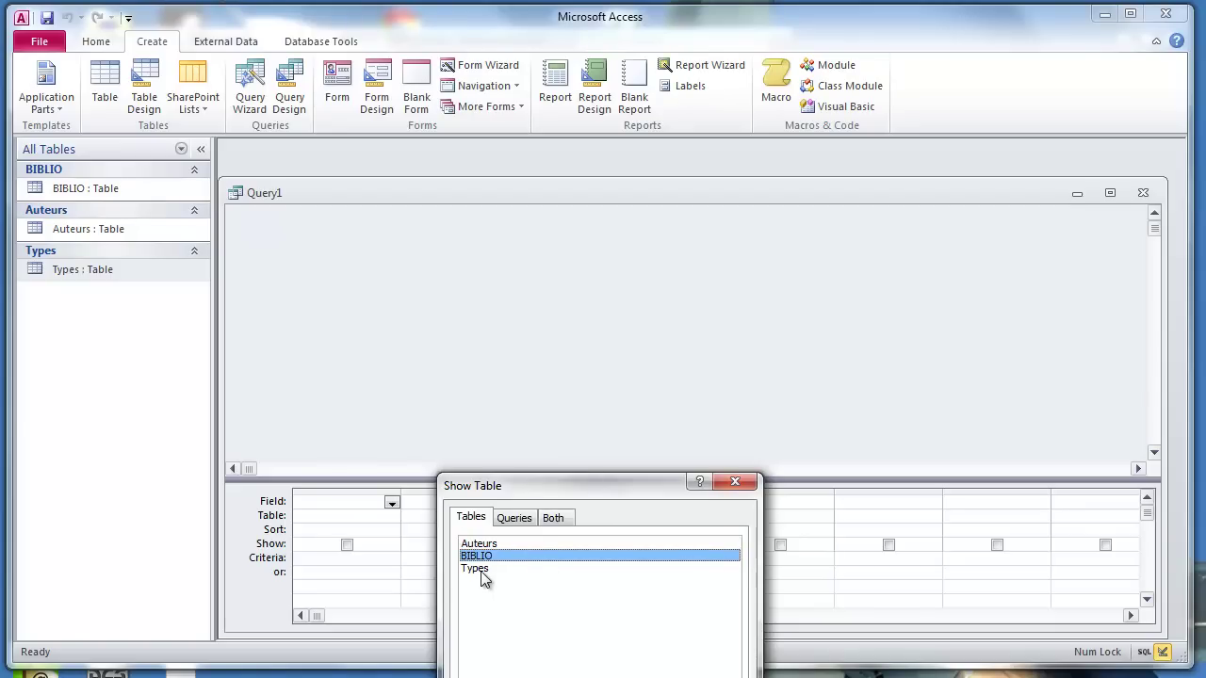
shift+click(482, 570)
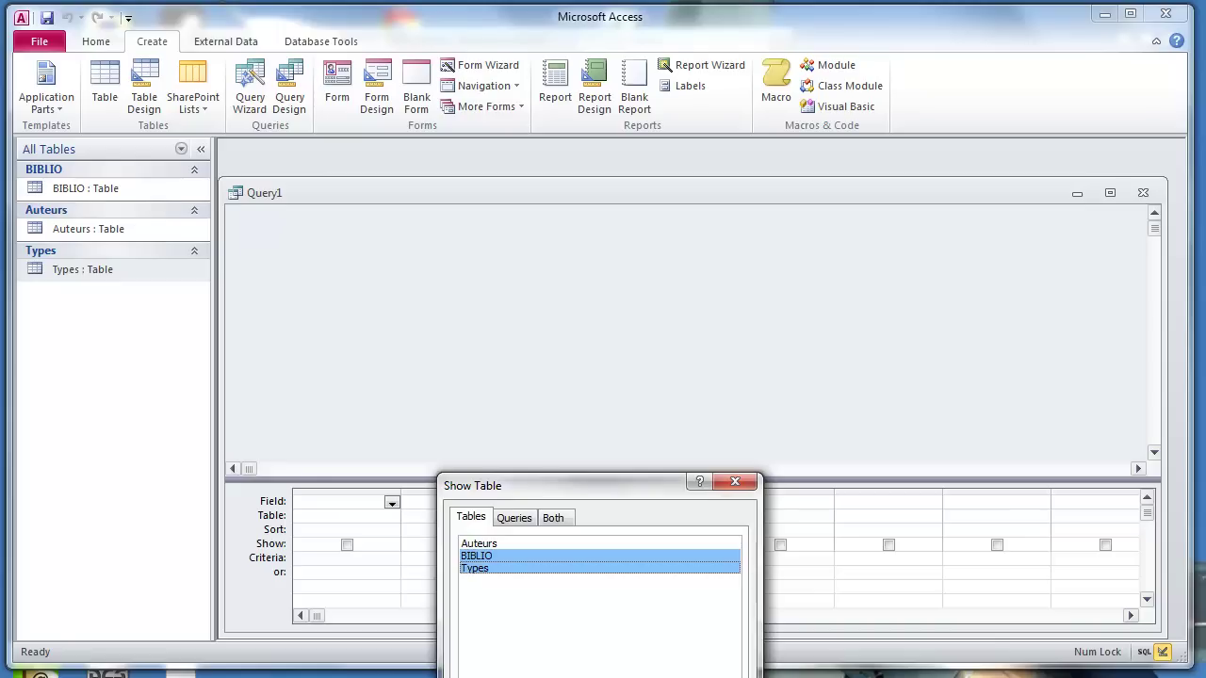
key(Return)
key(Escape)
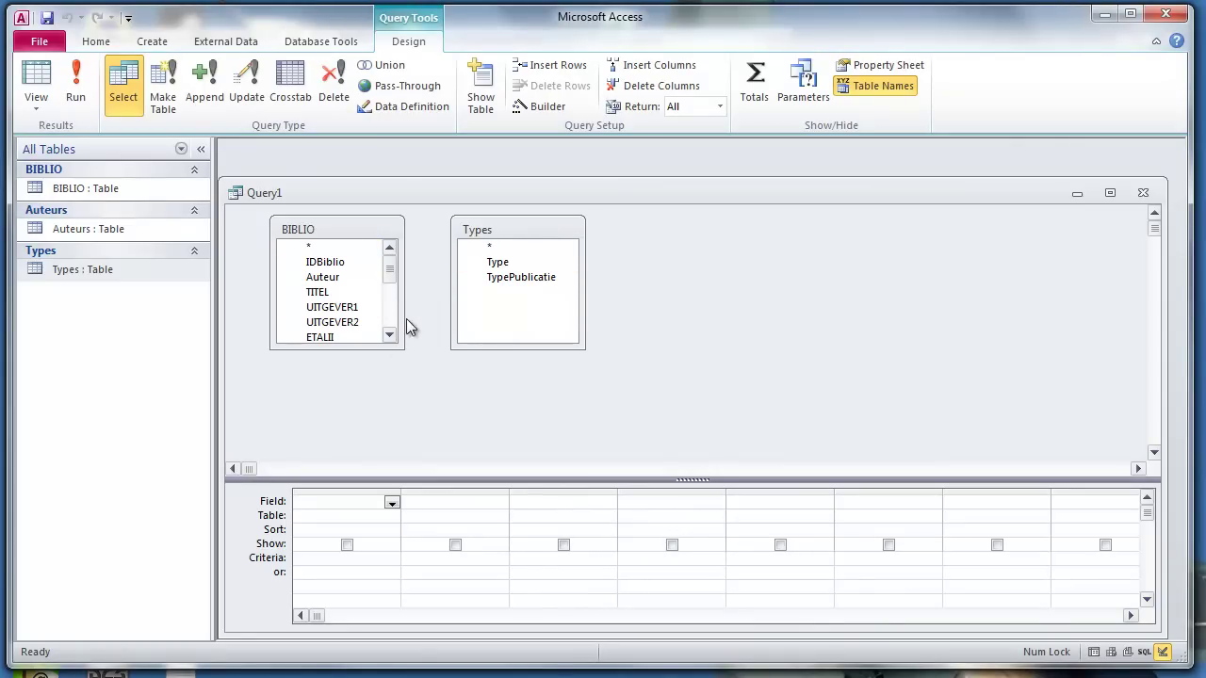
Step: Join the TYPE field of BIBLIO to the Type field of Types and enlarge the BIBLIO table box
drag(393, 267, 393, 311)
drag(319, 285, 569, 236)
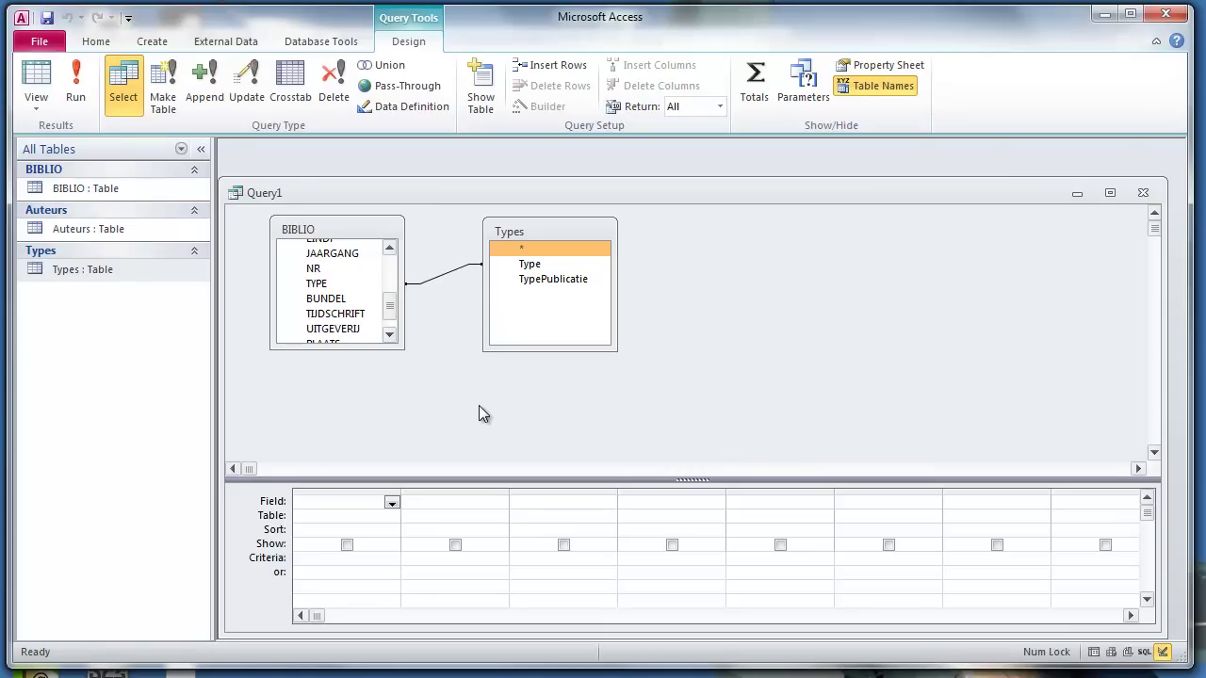
drag(403, 349, 452, 398)
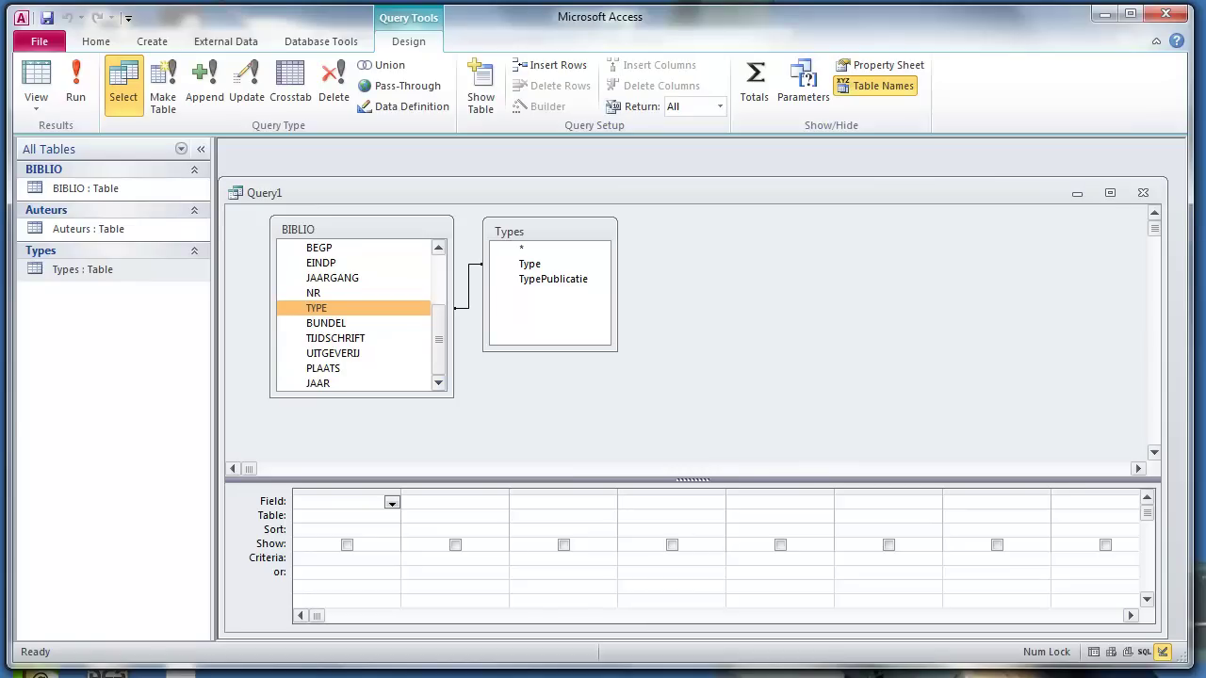
Step: Check the first question in the browser assignment, return to Access and add the Auteurs table to the query
key(alt+Tab)
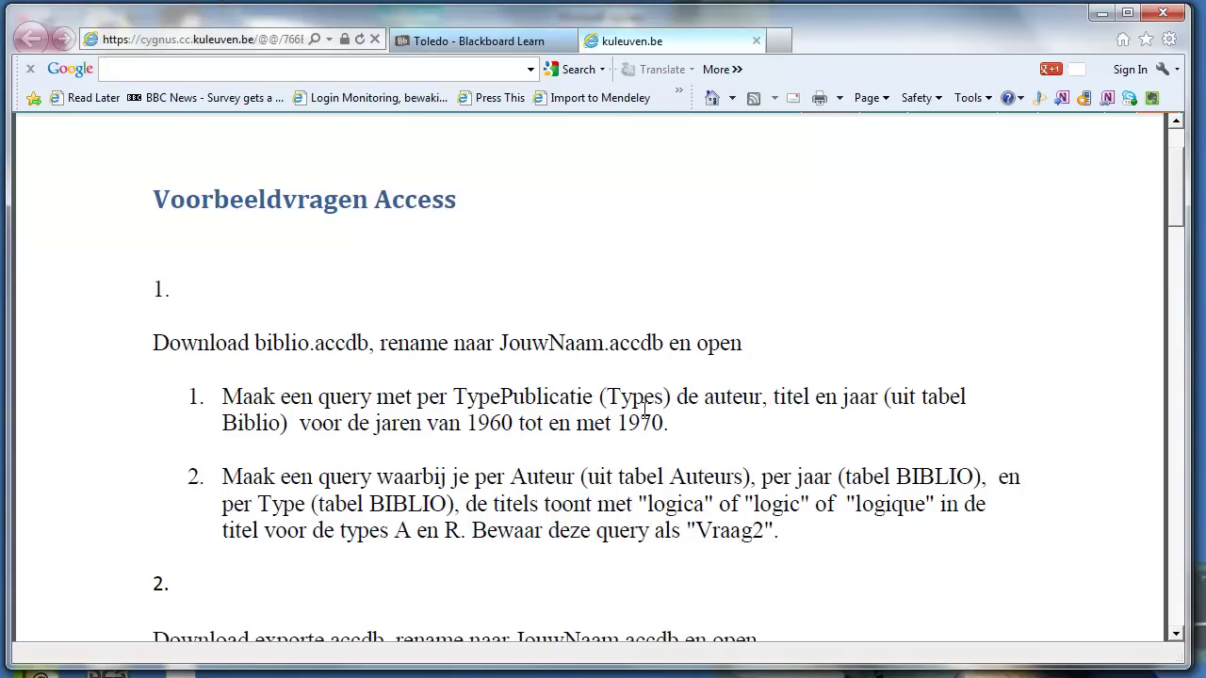
key(alt+Tab)
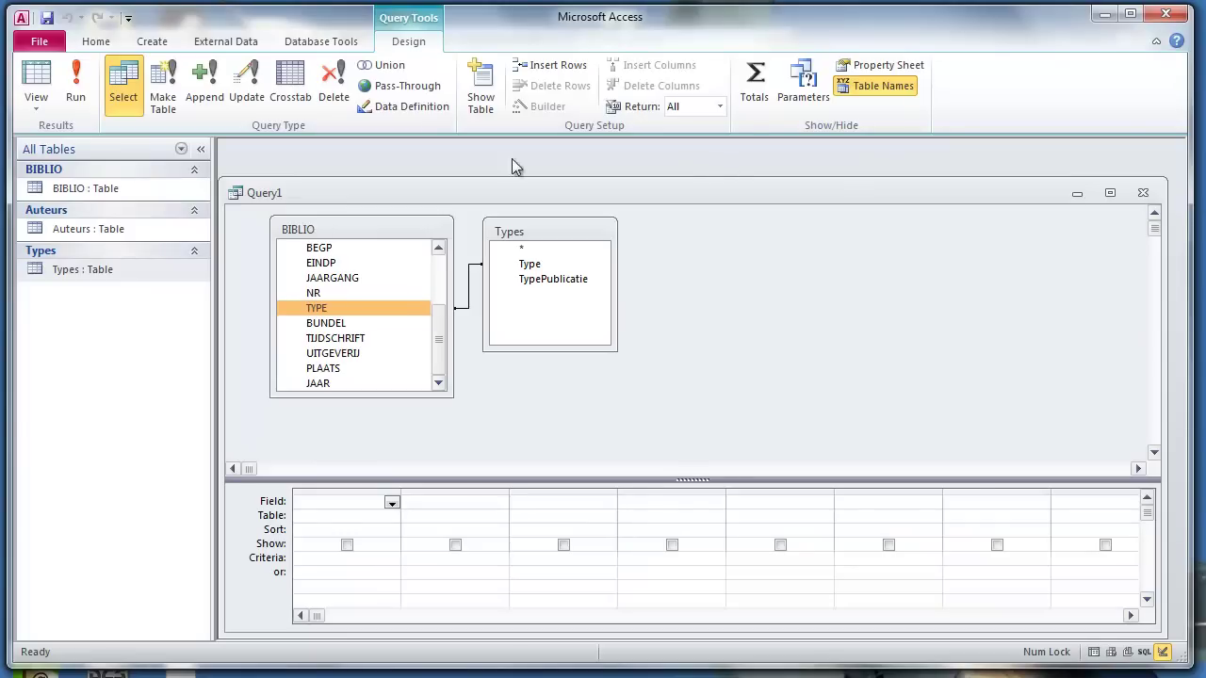
click(482, 79)
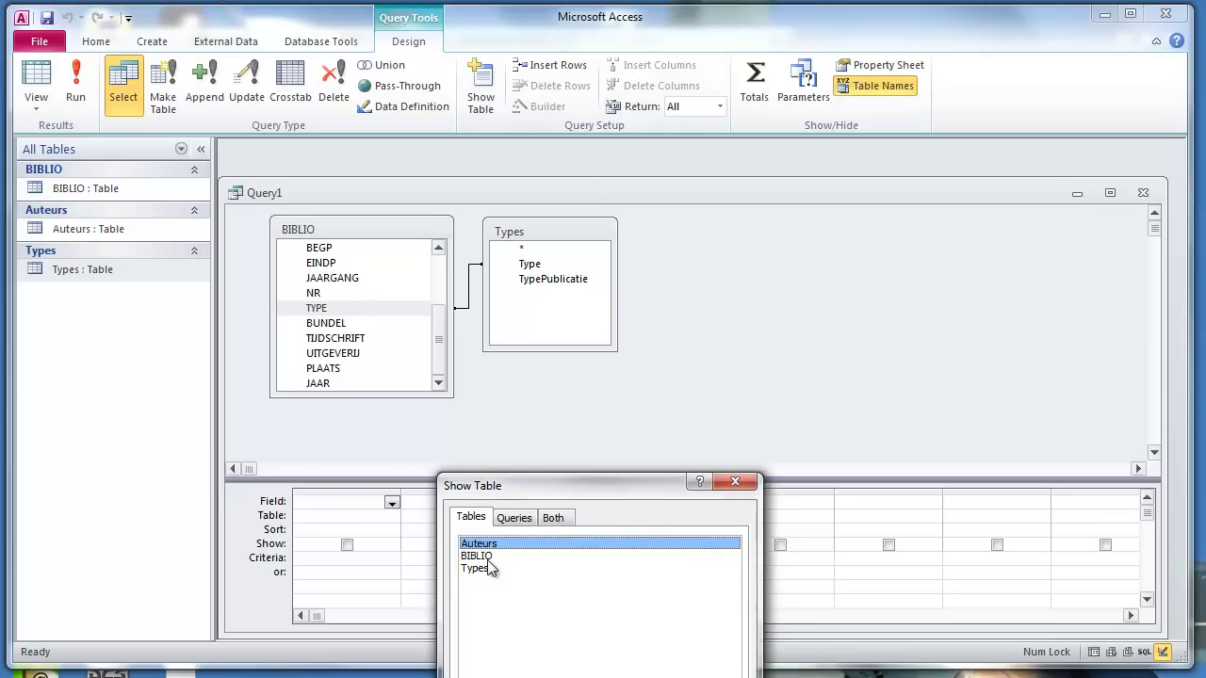
double_click(499, 545)
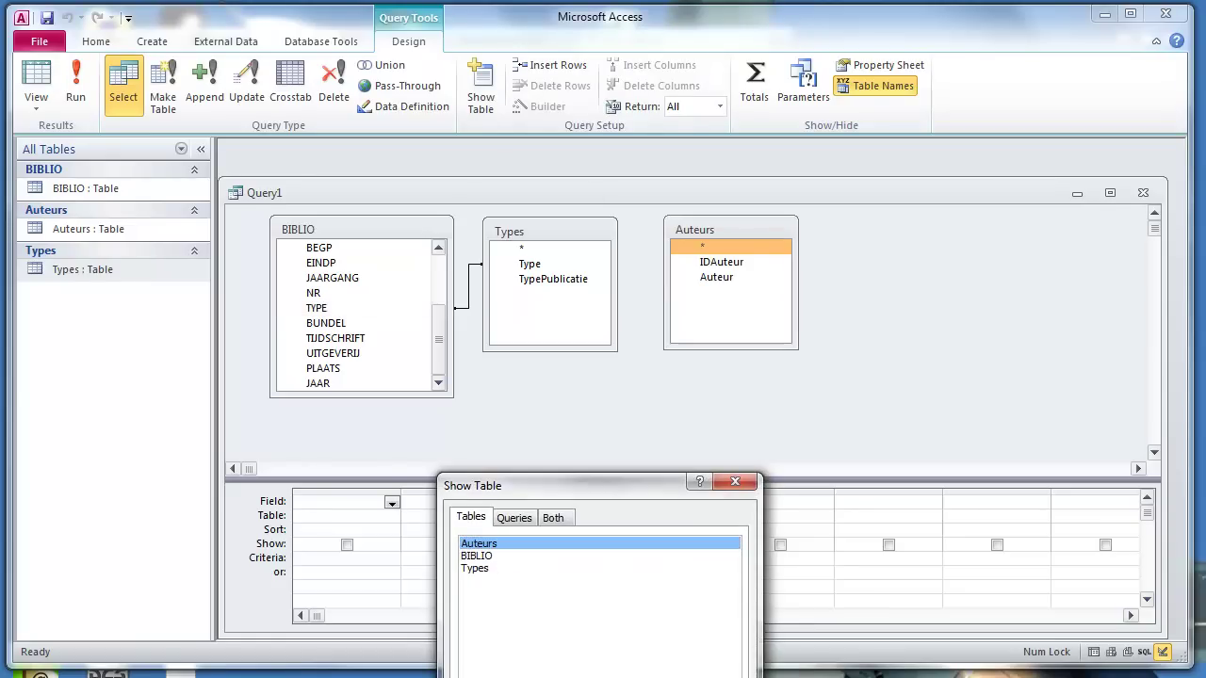
click(735, 482)
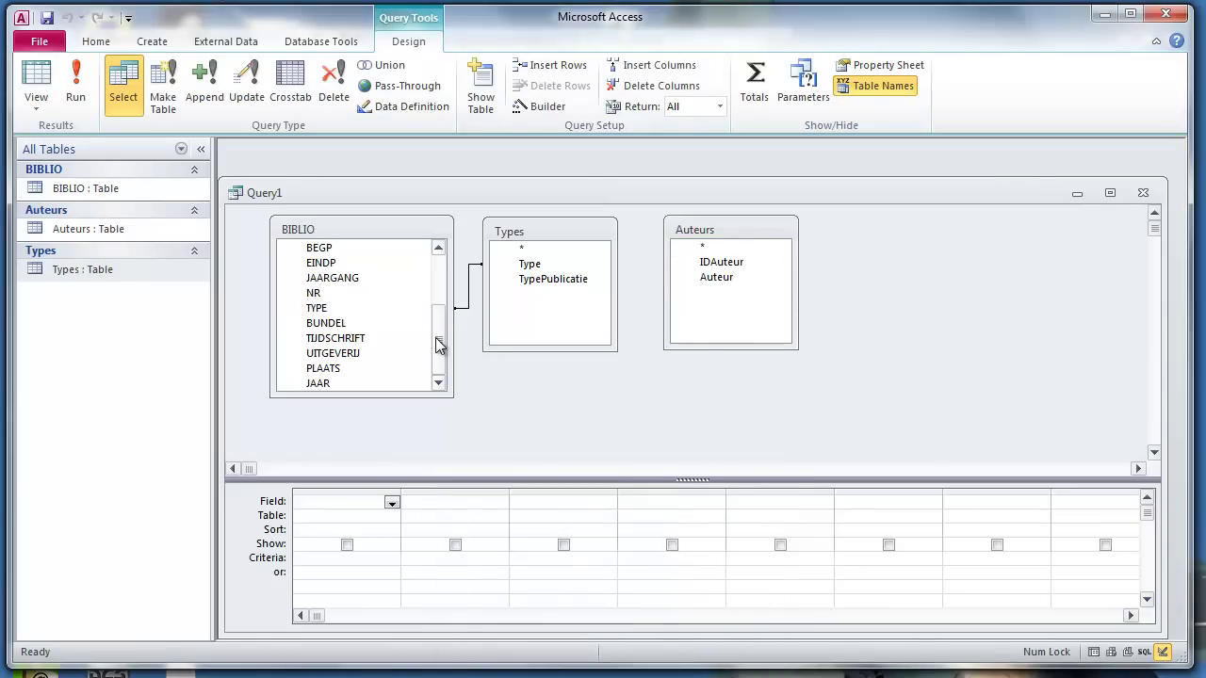
Step: Join the Auteur field of BIBLIO to IDAuteur in Auteurs and rearrange the Types and Auteurs table boxes
drag(438, 346, 439, 304)
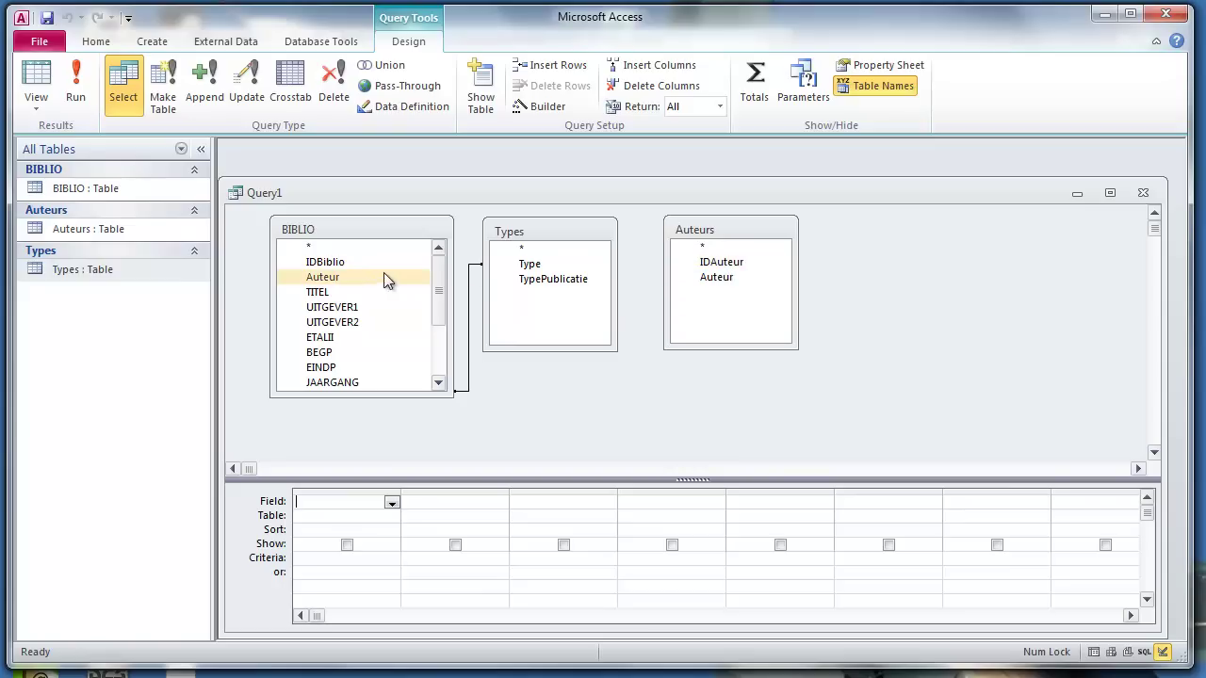
drag(341, 277, 714, 318)
mouse_move(604, 242)
mouse_down()
mouse_move(633, 230)
mouse_move(618, 224)
mouse_up()
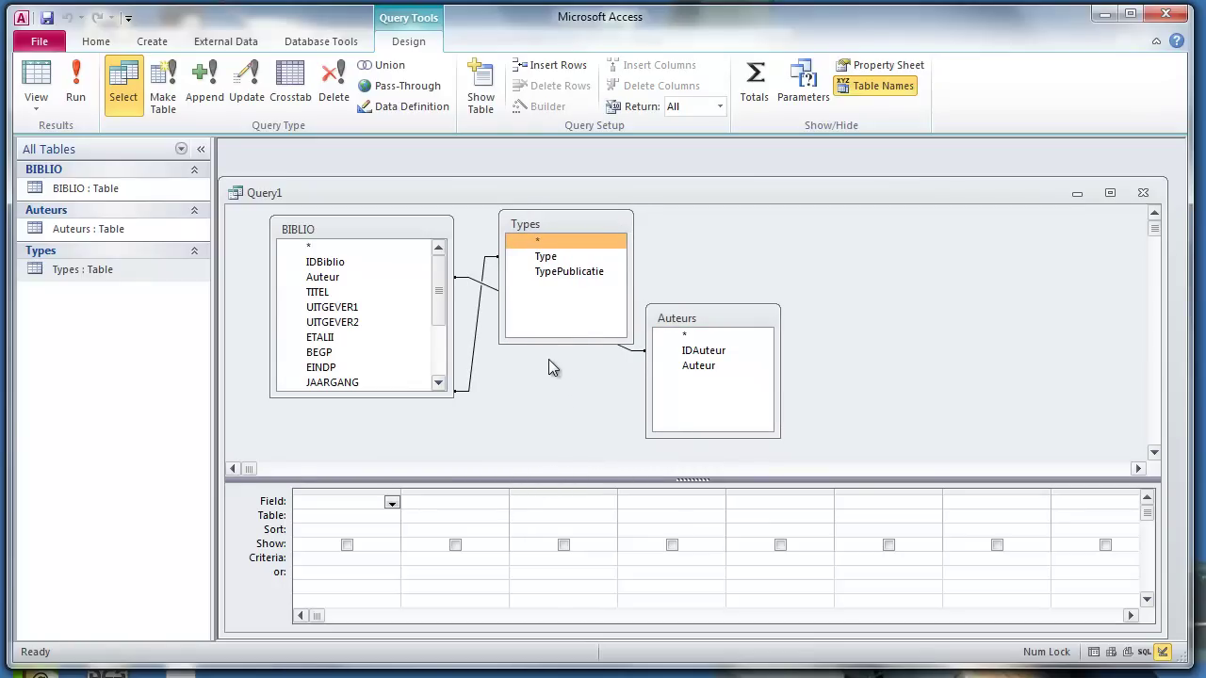
Step: Add TypePublicatie from Types, Auteur from Auteurs, and TITEL and JAAR from BIBLIO to the query grid
double_click(561, 272)
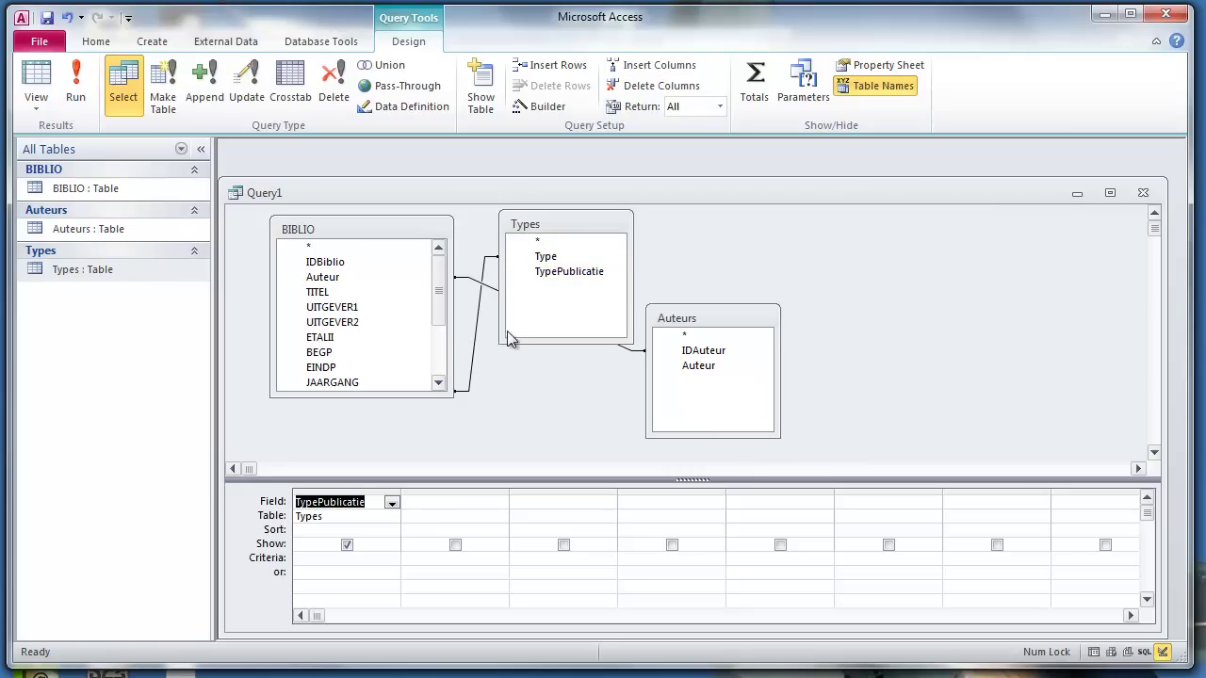
double_click(708, 368)
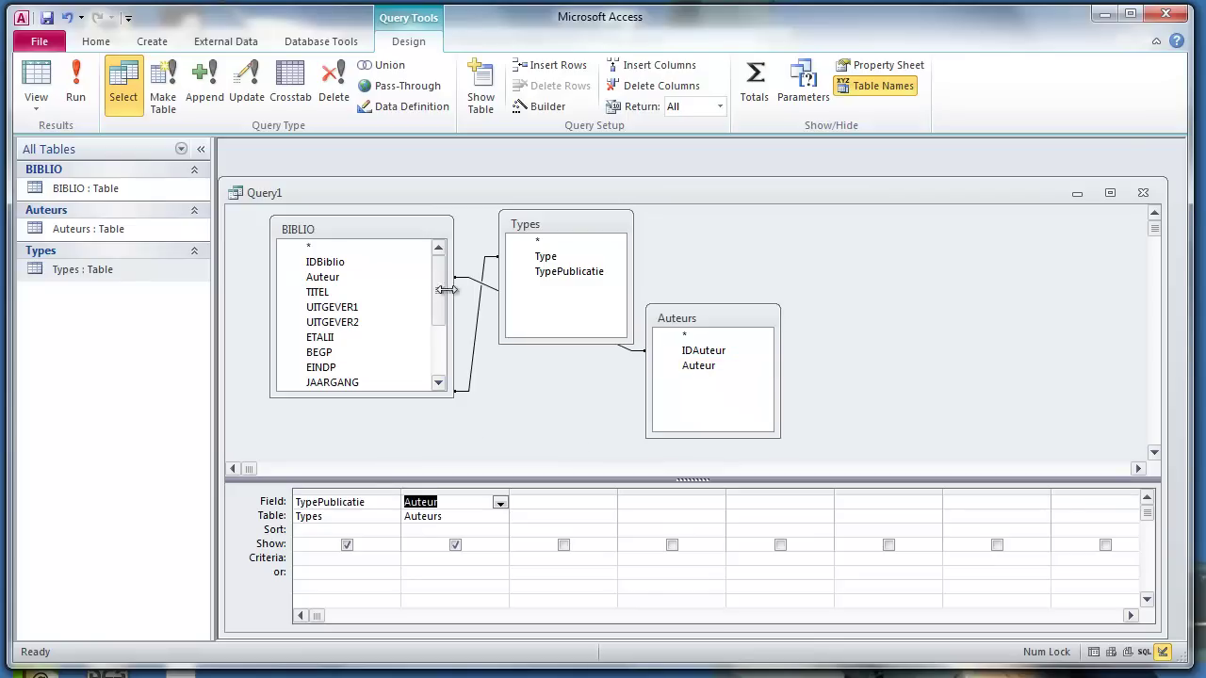
double_click(375, 292)
drag(440, 315, 439, 364)
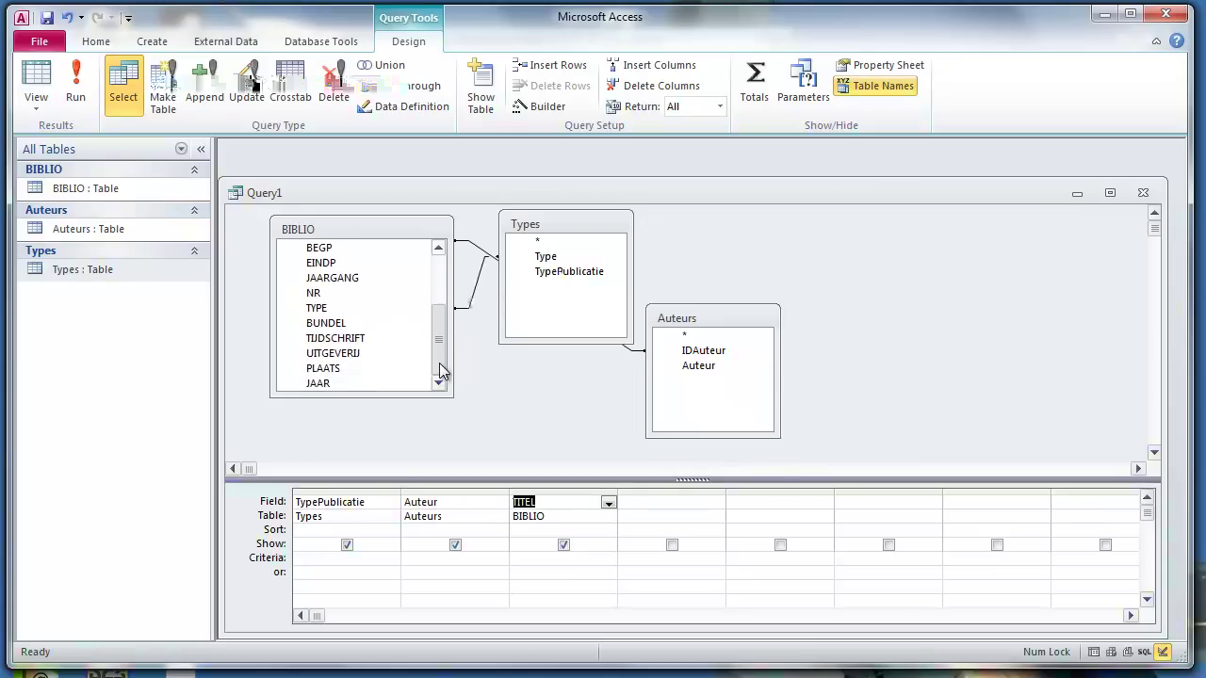
double_click(325, 386)
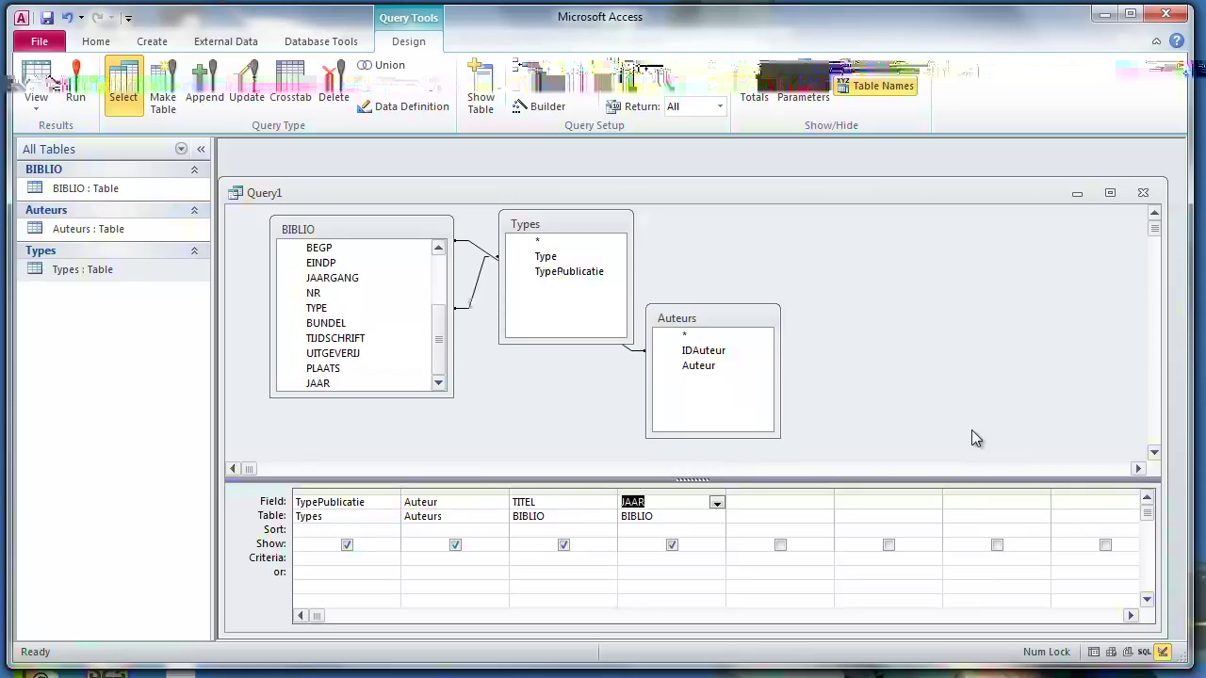
Step: Run the query, widen the TITEL column in the results and return to the query design
click(78, 94)
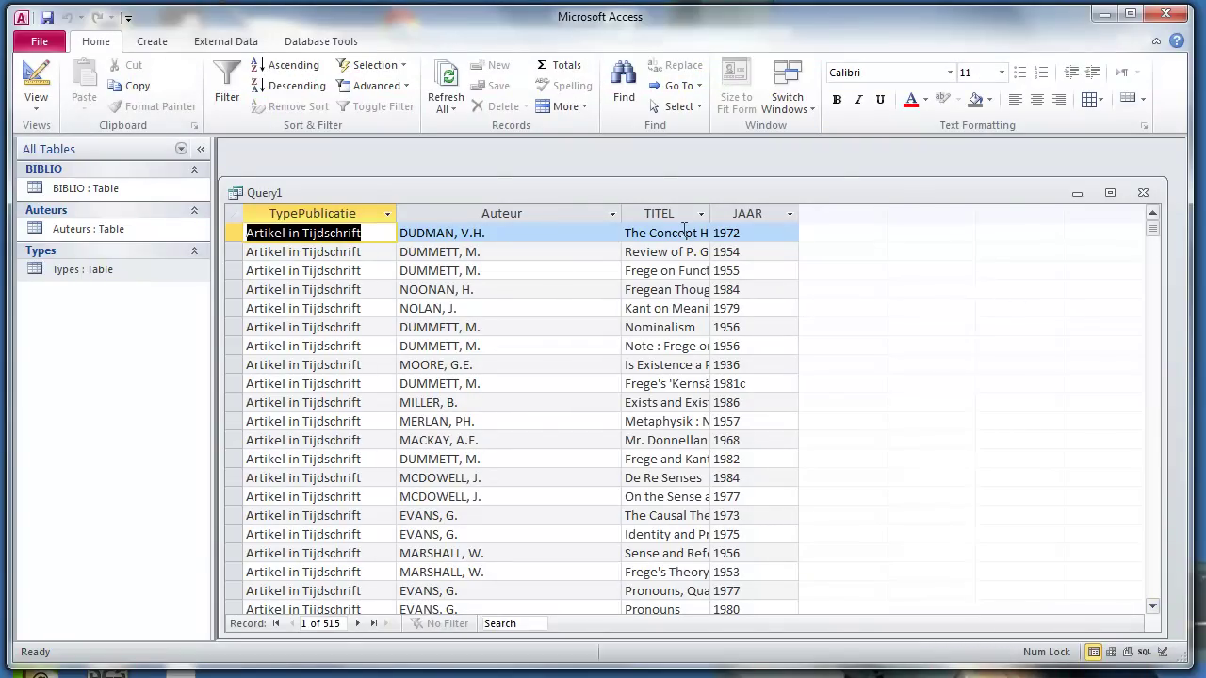
drag(710, 213, 931, 213)
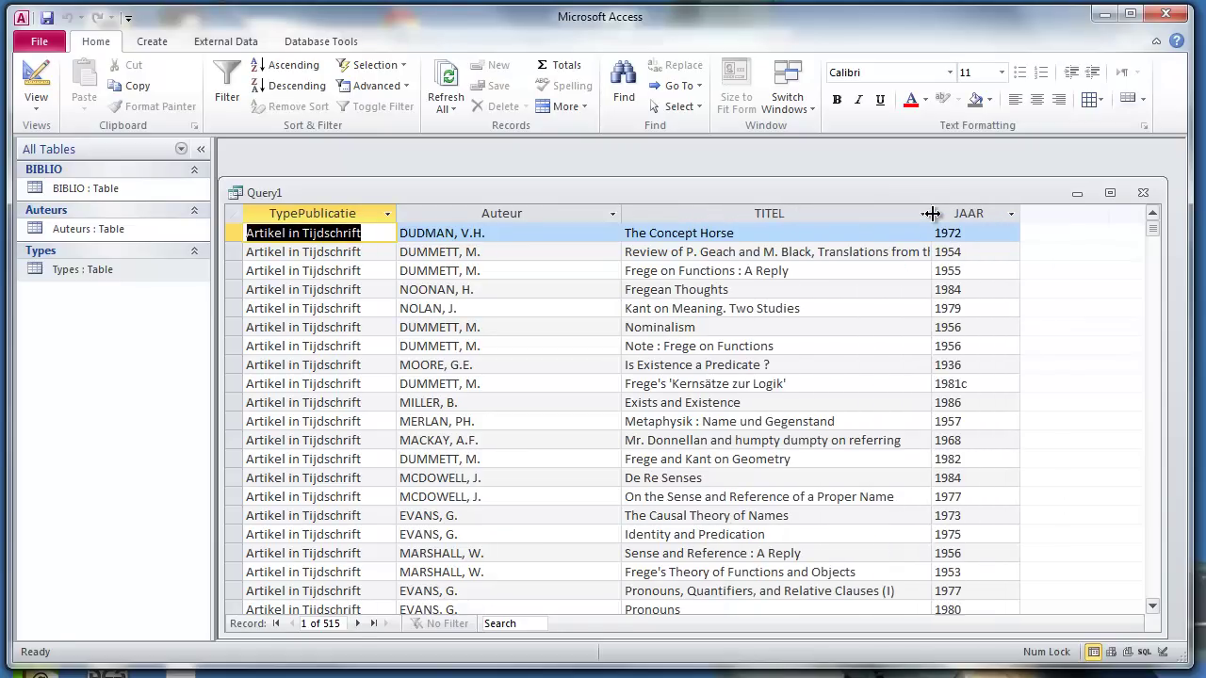
click(36, 77)
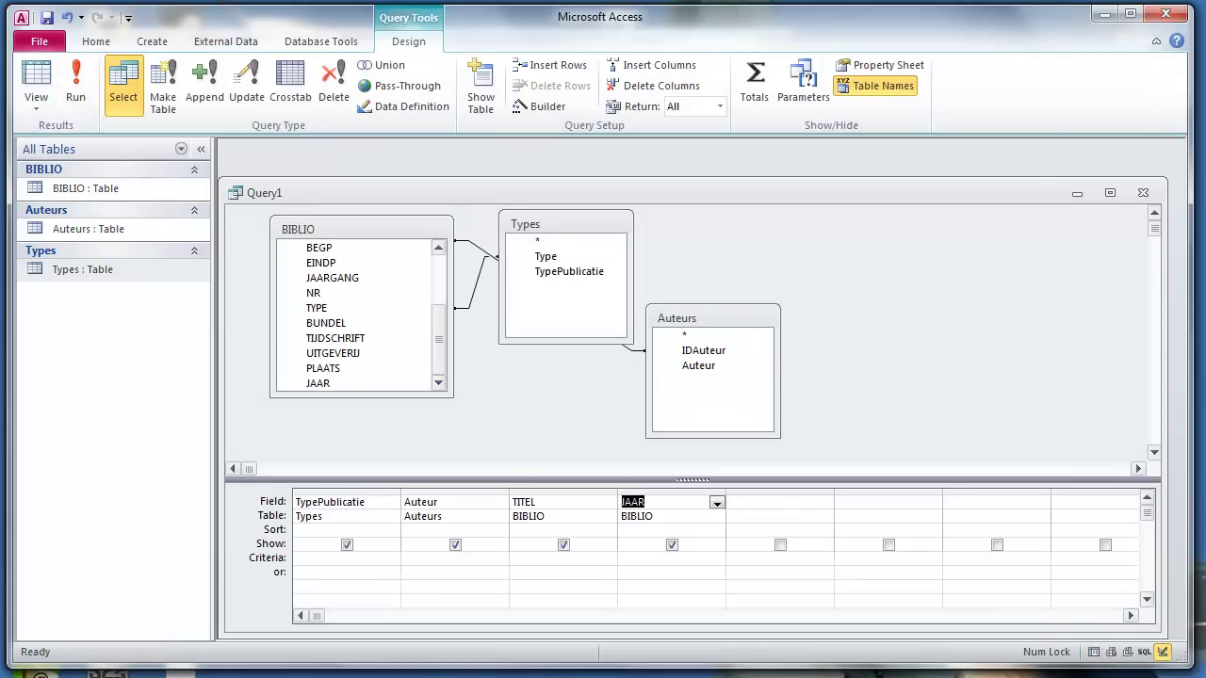
Step: Recheck the year range in the browser assignment, set the JAAR criterion to Between 1960 and 1970 and widen that grid column
key(alt+Tab)
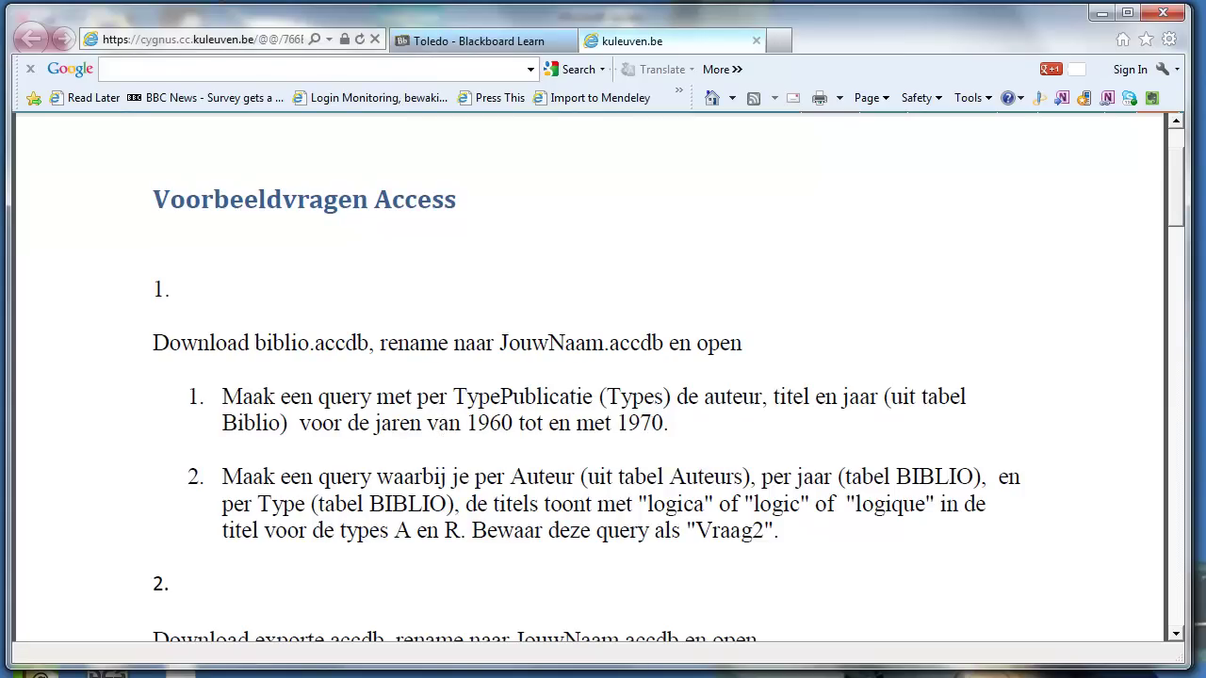
key(alt+Tab)
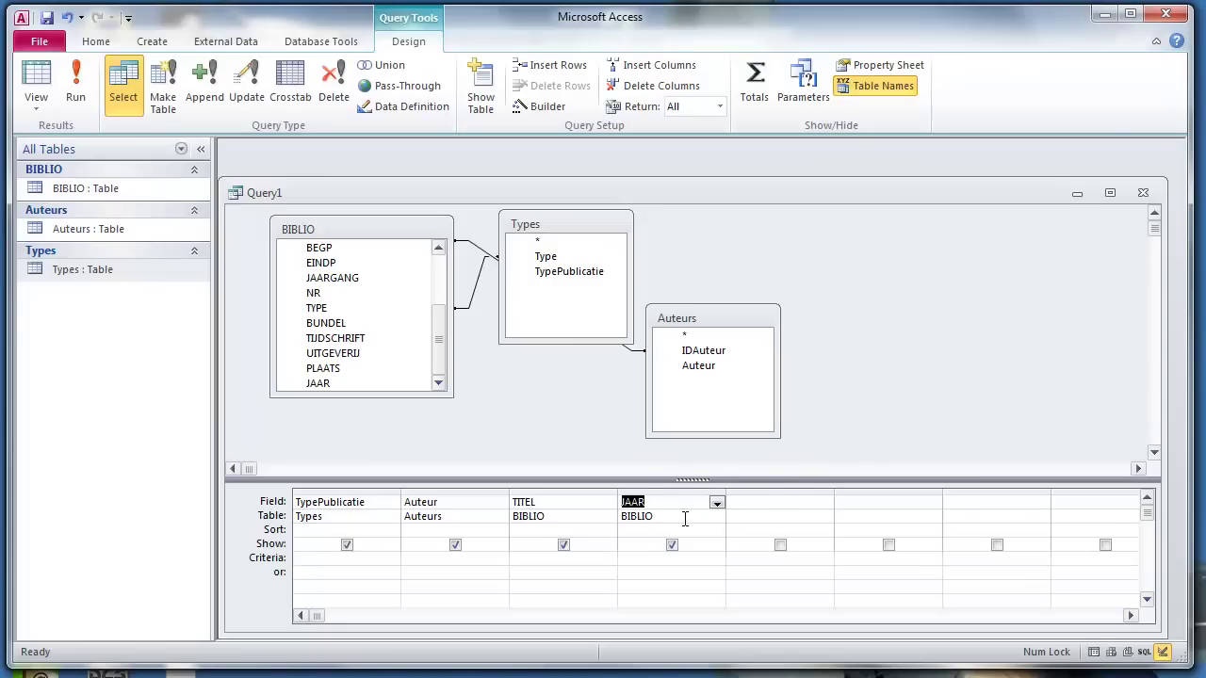
click(638, 558)
text(Betwee)
text(n 1)
text(960 and 1)
text(970)
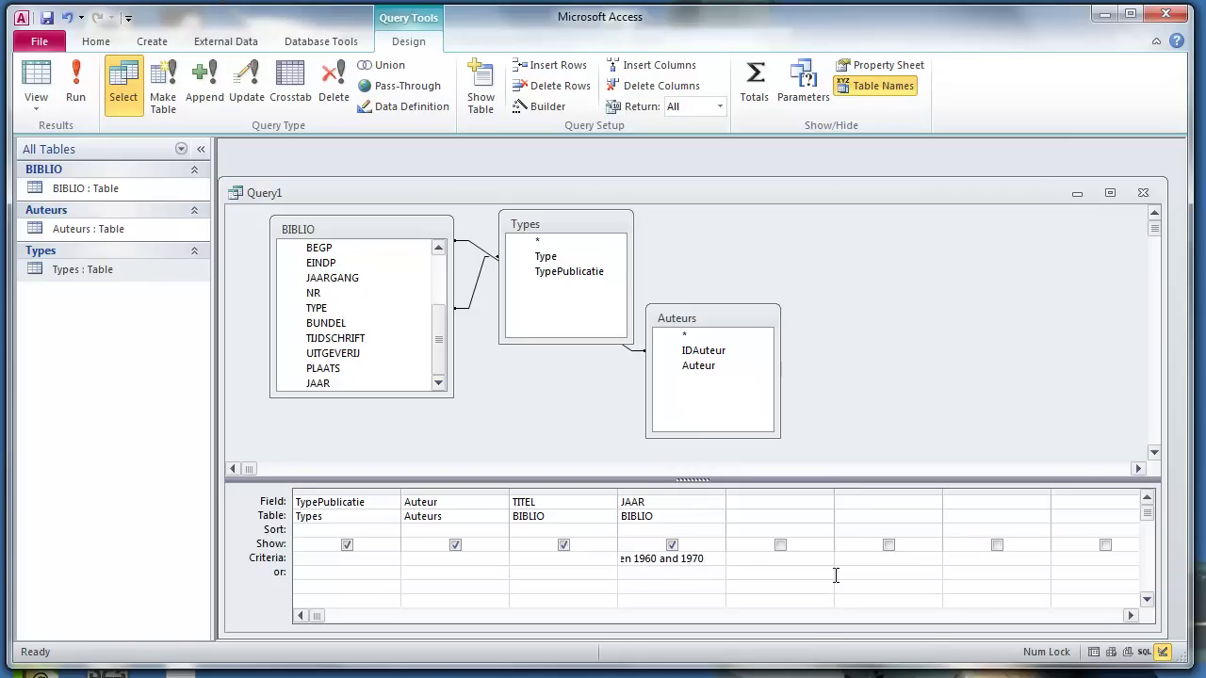
drag(726, 493, 767, 494)
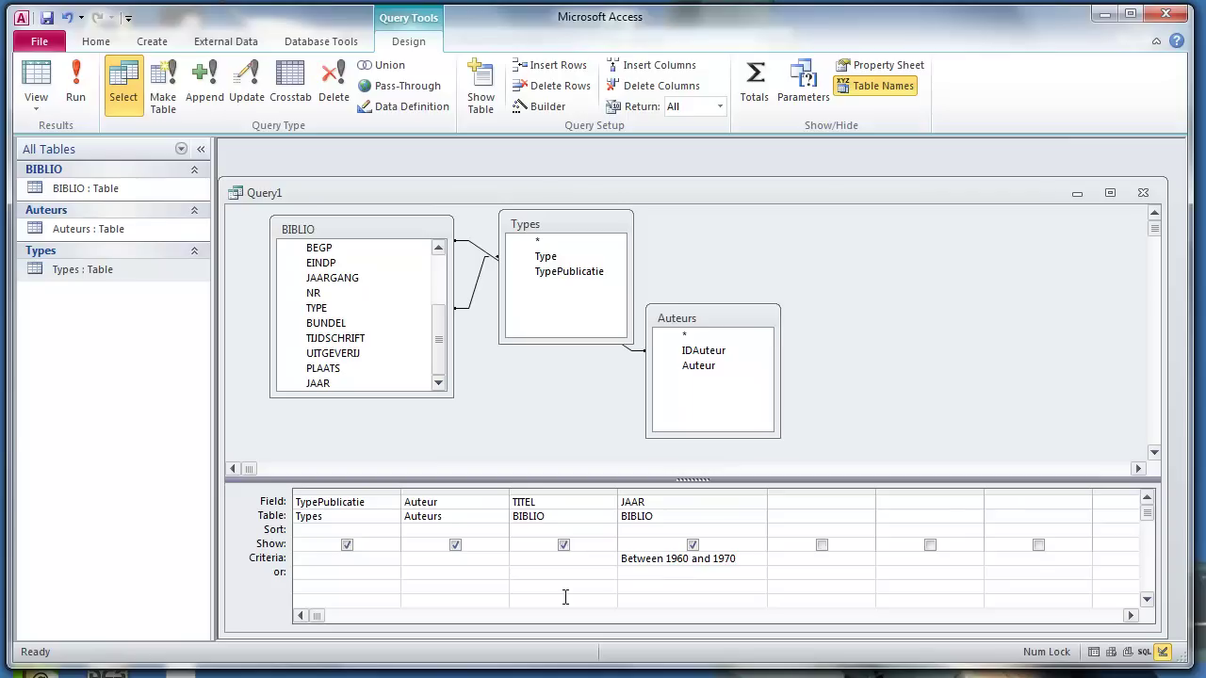
Step: Run the query and look through the records of each publication type, checking their years
click(75, 99)
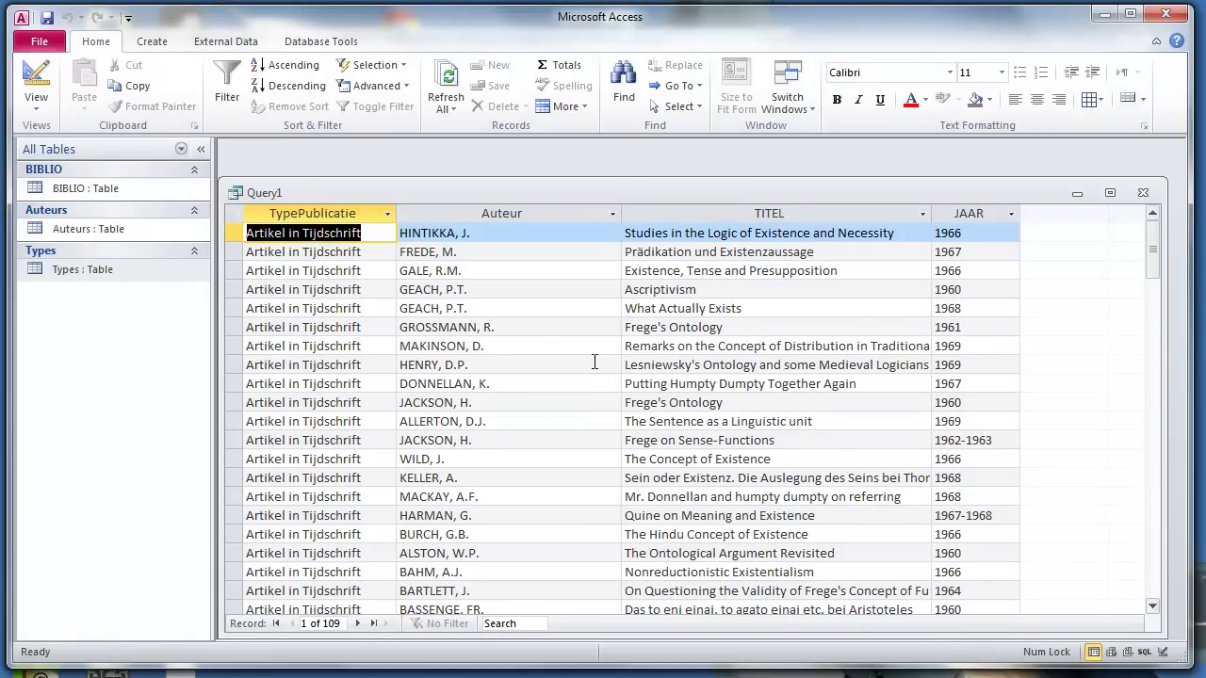
scroll(594, 362, down, 15)
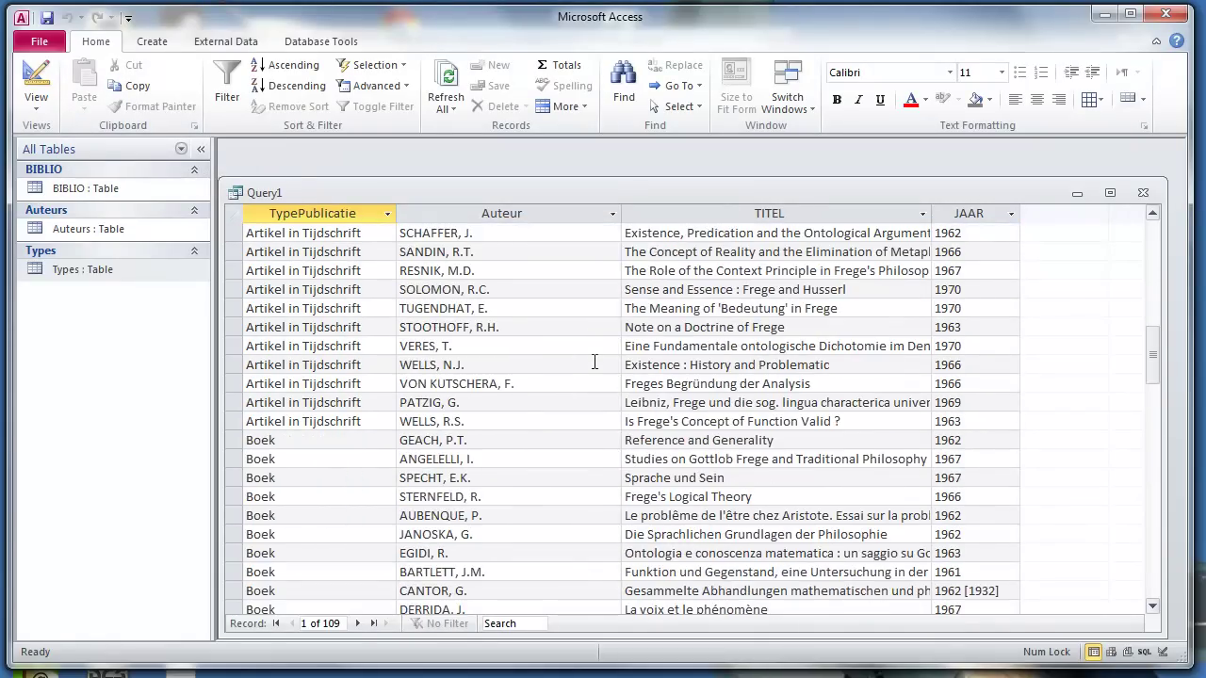
scroll(595, 362, down, 13)
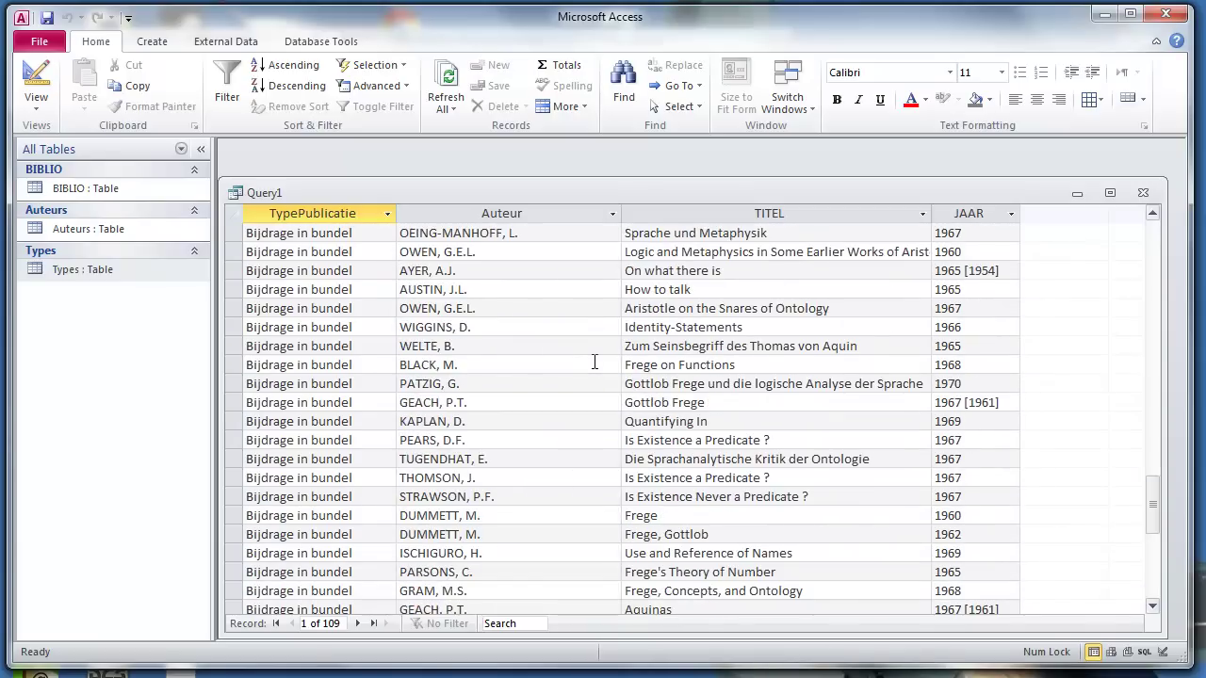
scroll(594, 361, up, 4)
scroll(595, 362, down, 7)
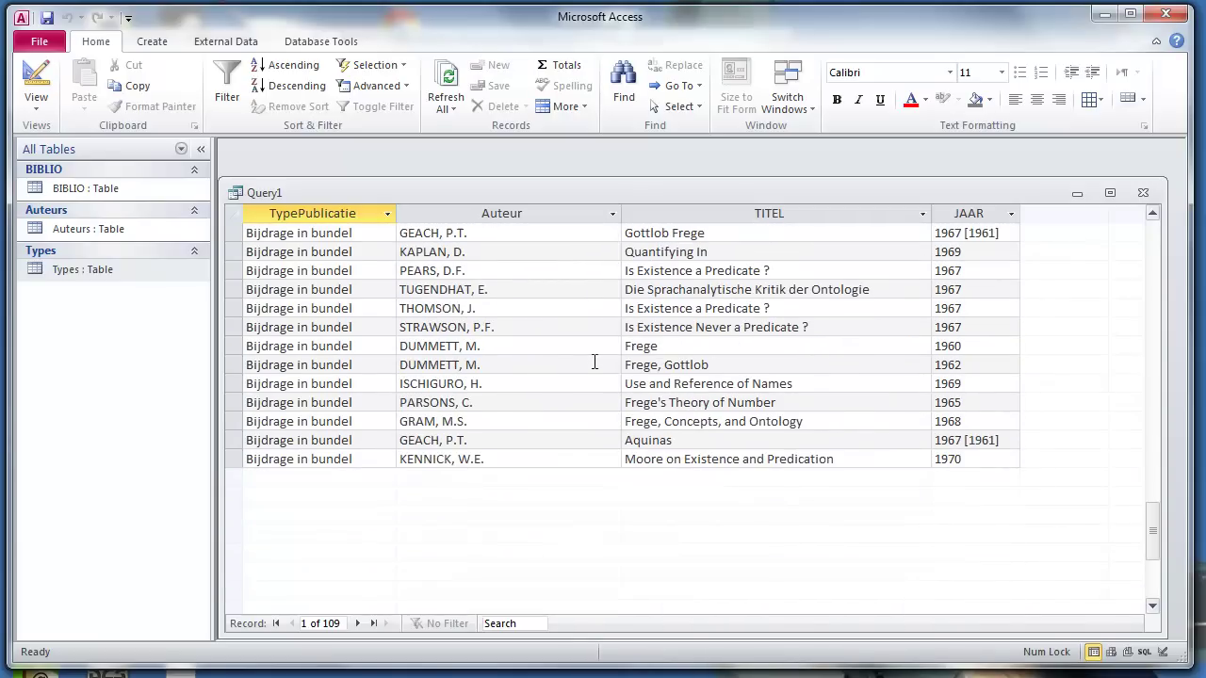
scroll(594, 362, up, 20)
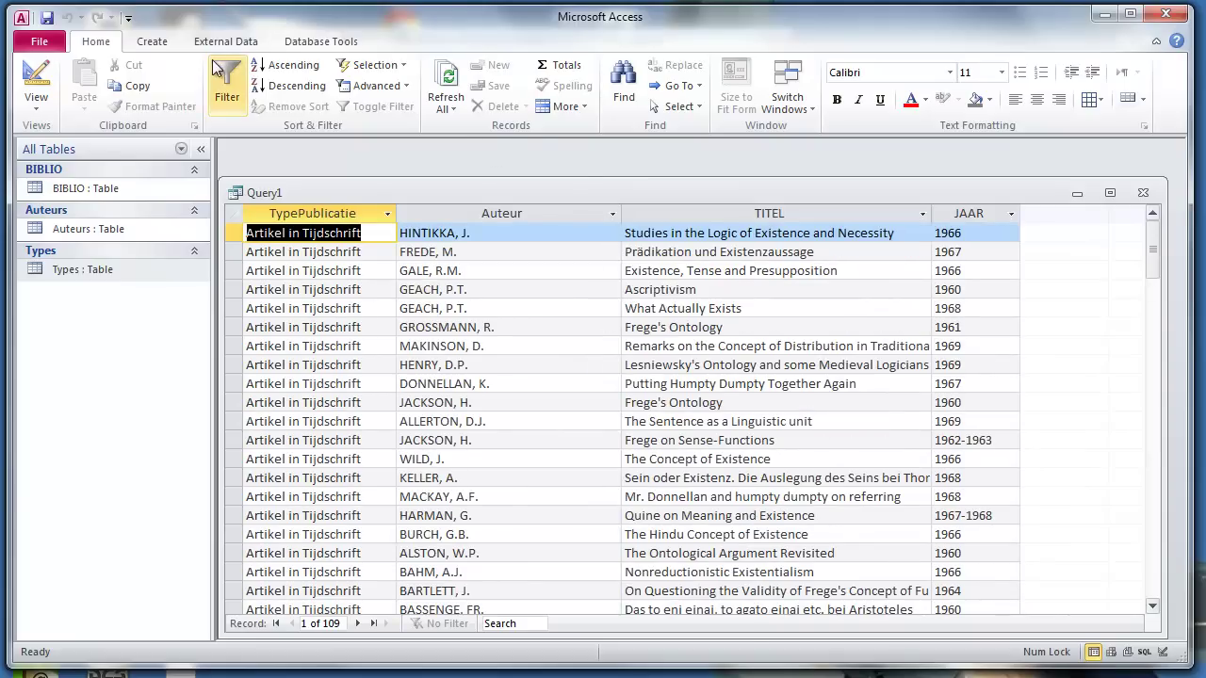
Step: Save the query as Vraag1 and close it
click(49, 17)
text(Vraag1)
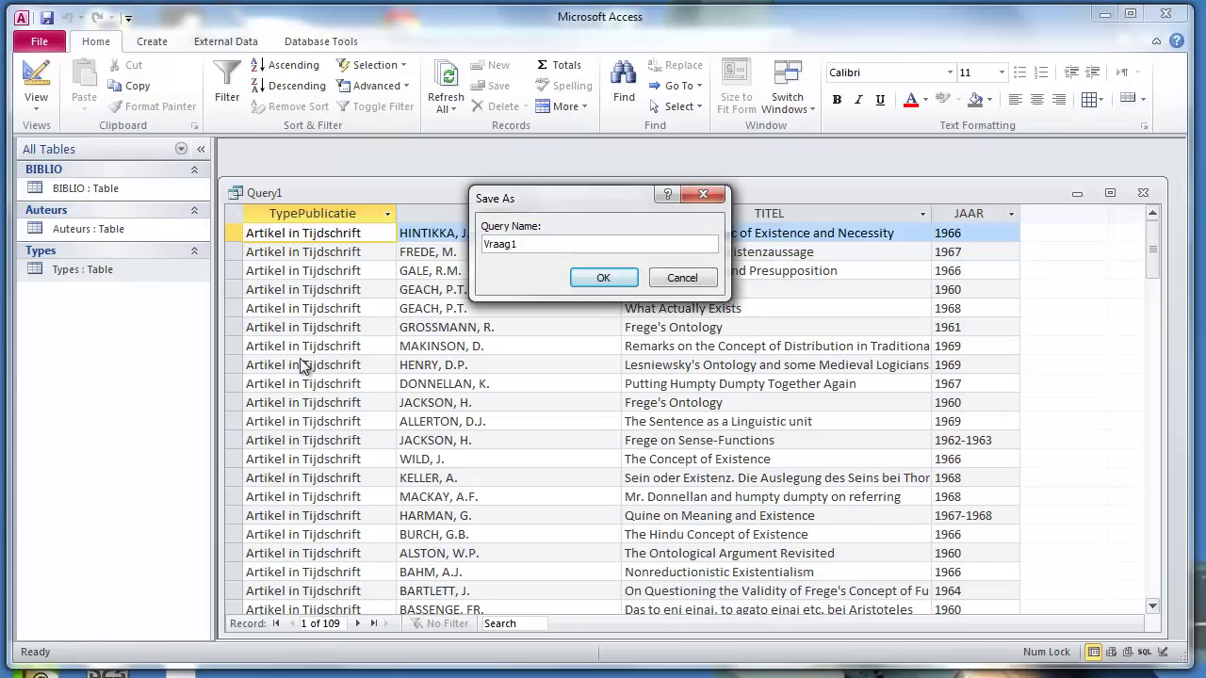
click(603, 277)
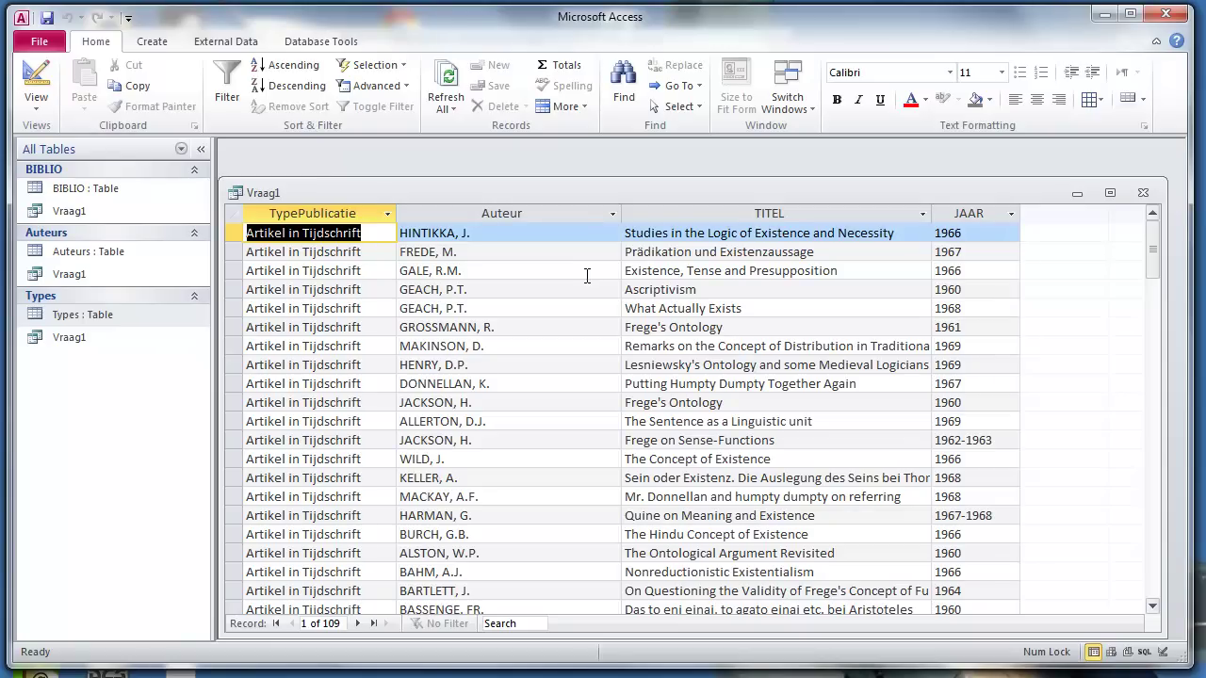
click(1144, 194)
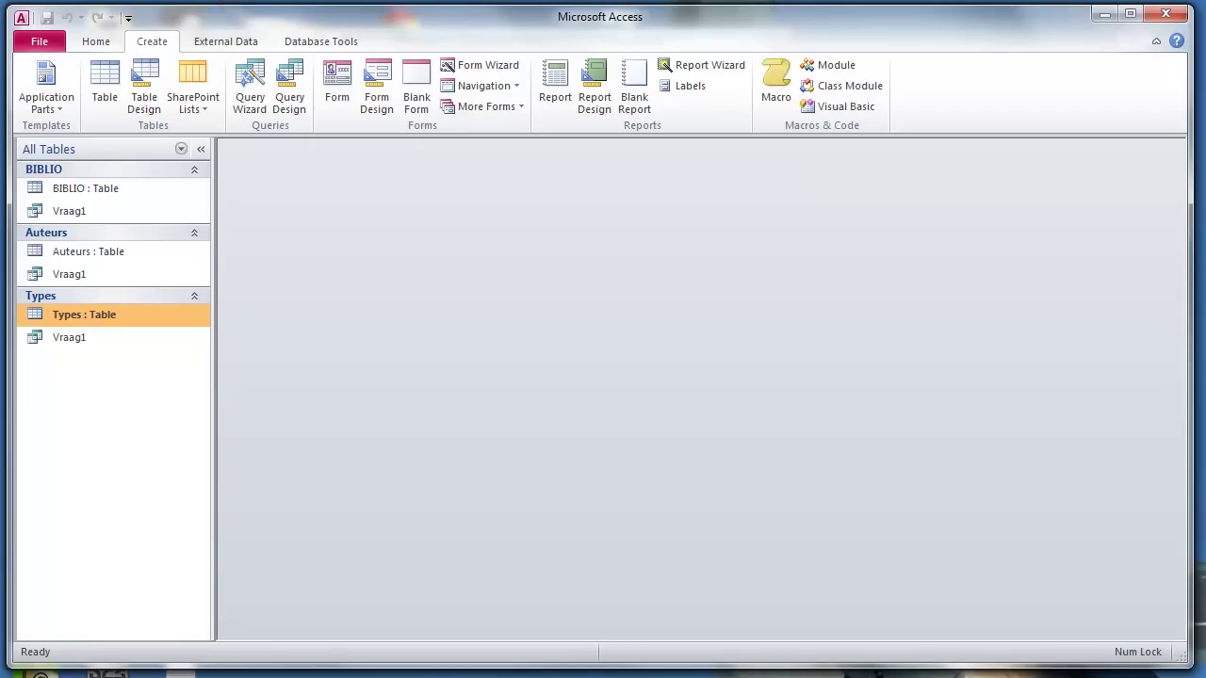
Step: Read the second question in the browser assignment, return to Access and create a new design query with the Auteurs and BIBLIO tables
key(alt+Tab)
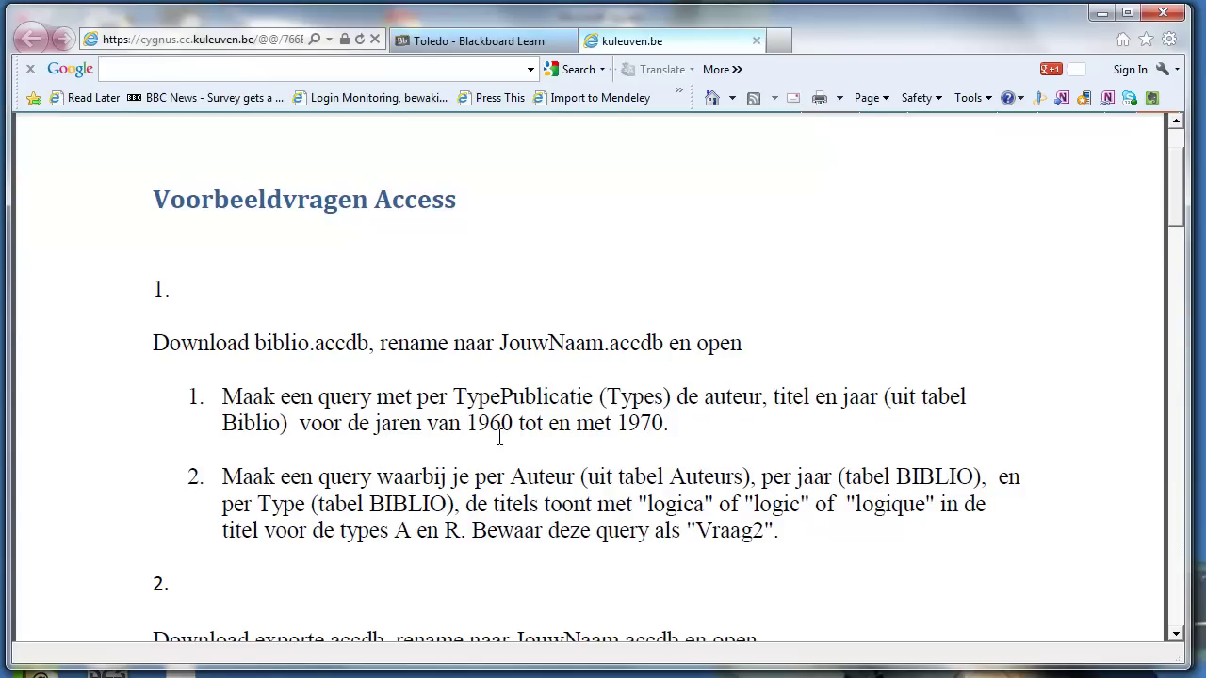
mouse_move(667, 489)
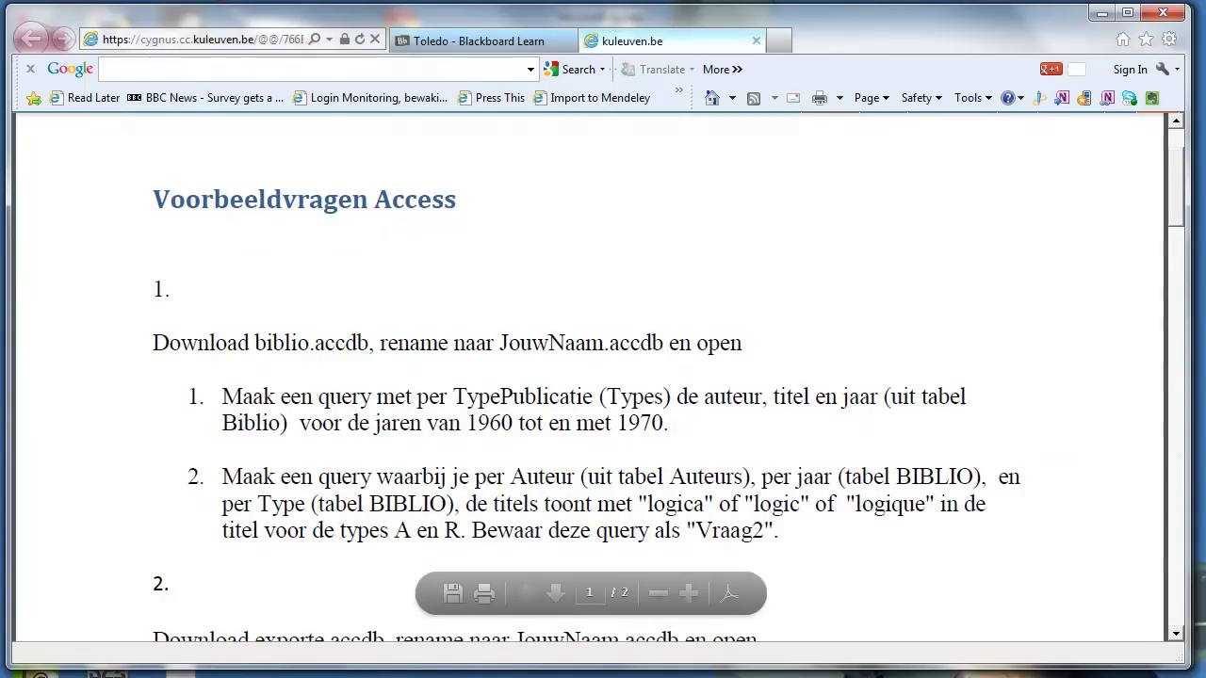
key(alt+Tab)
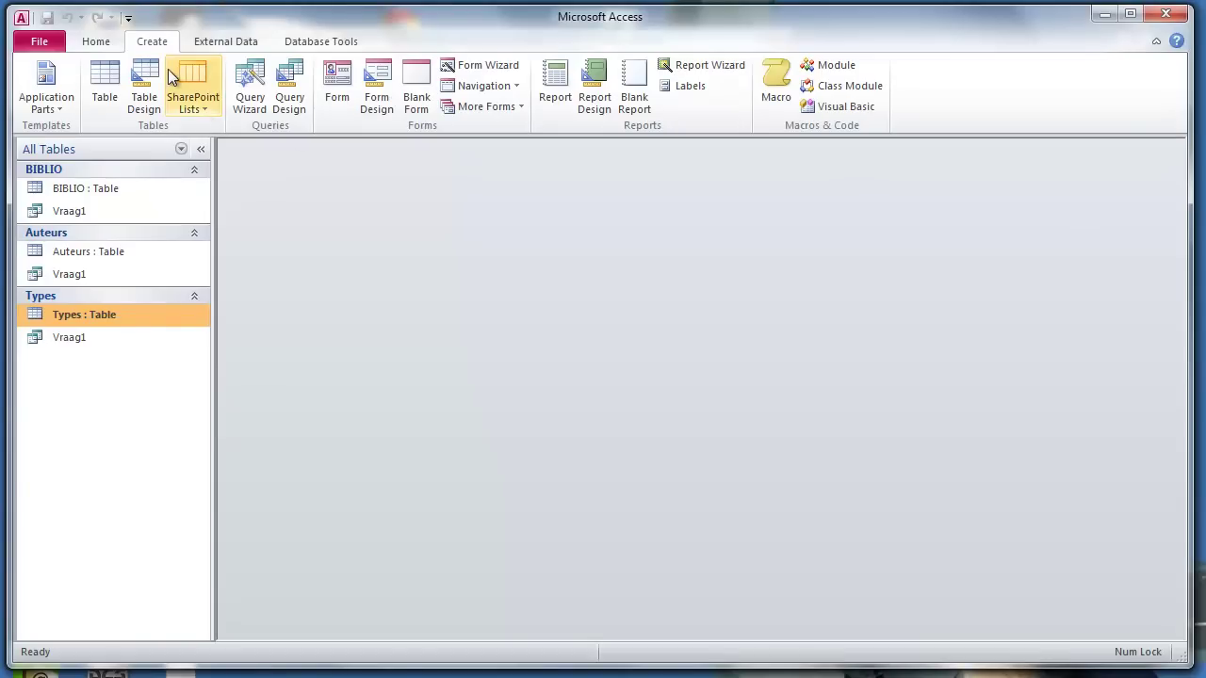
click(290, 90)
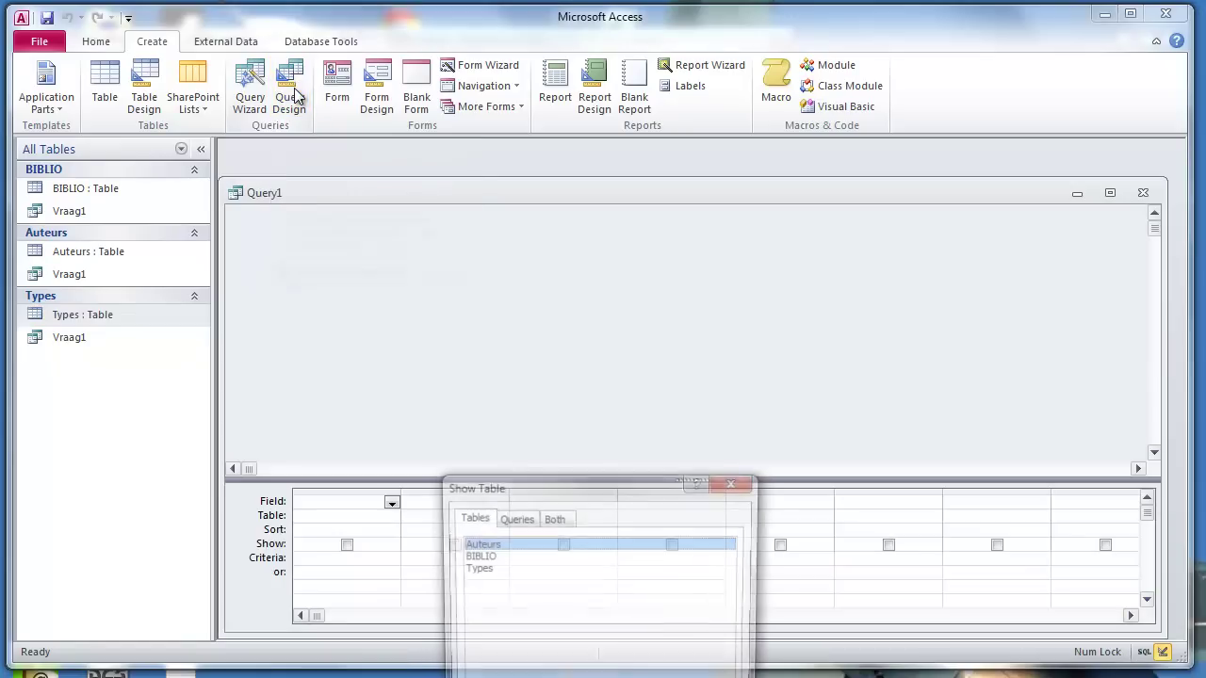
shift+click(491, 556)
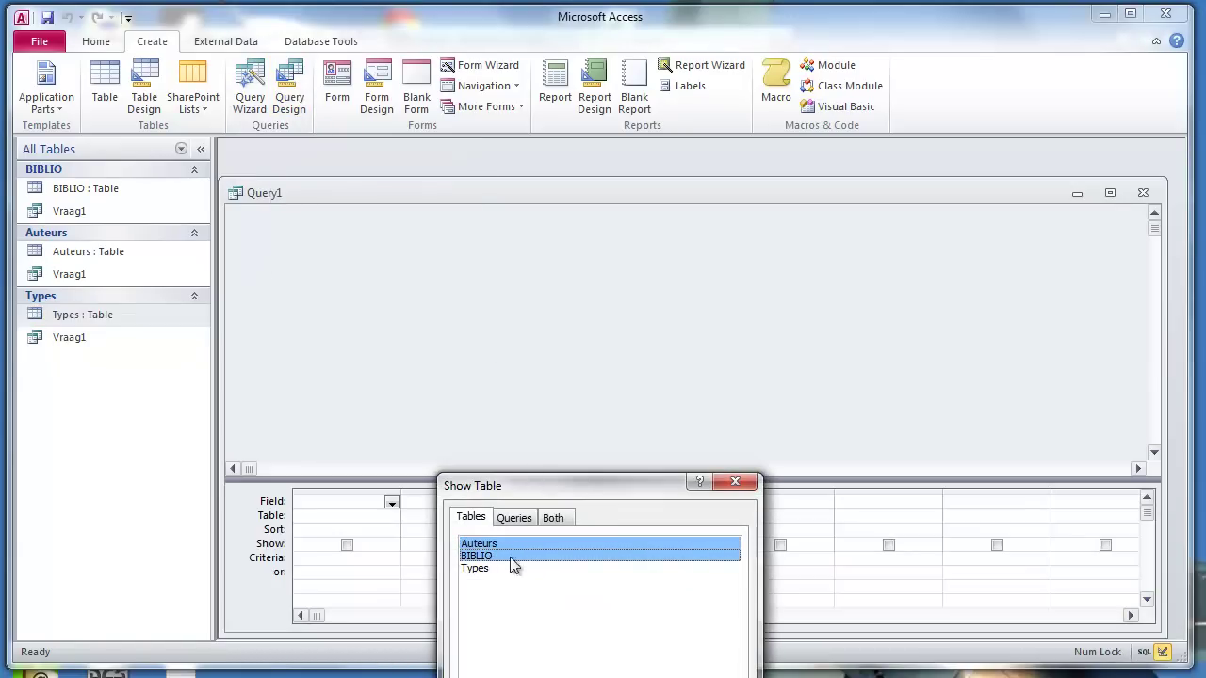
key(Return)
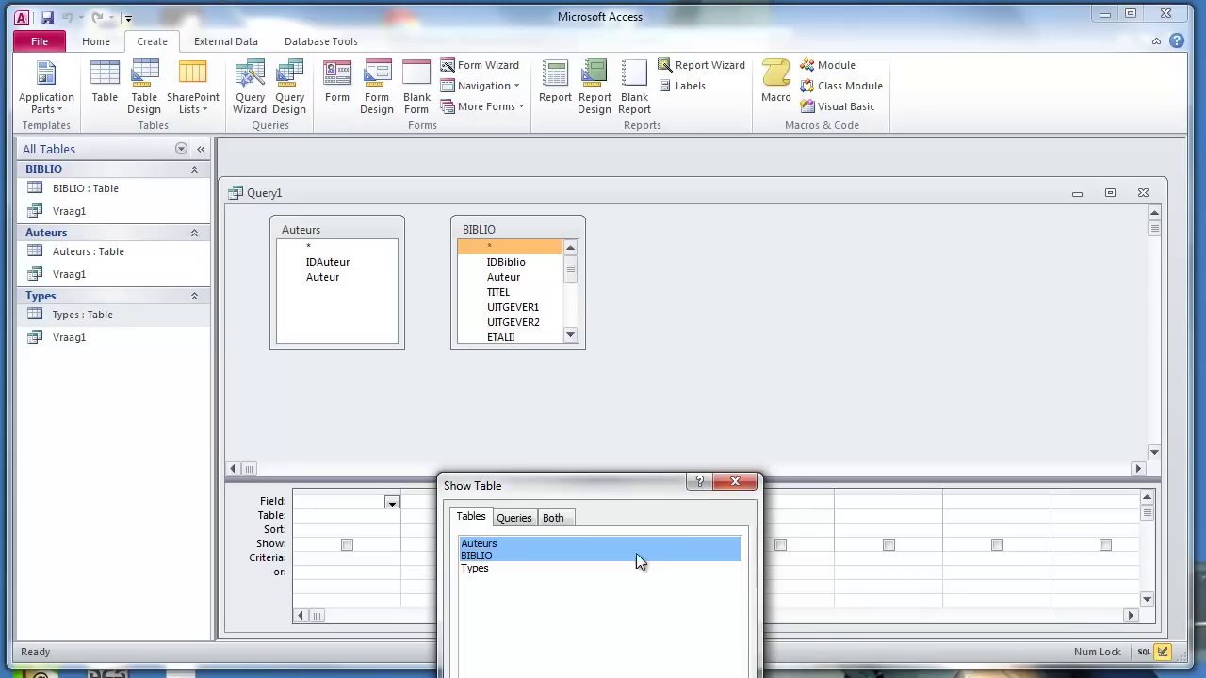
key(Escape)
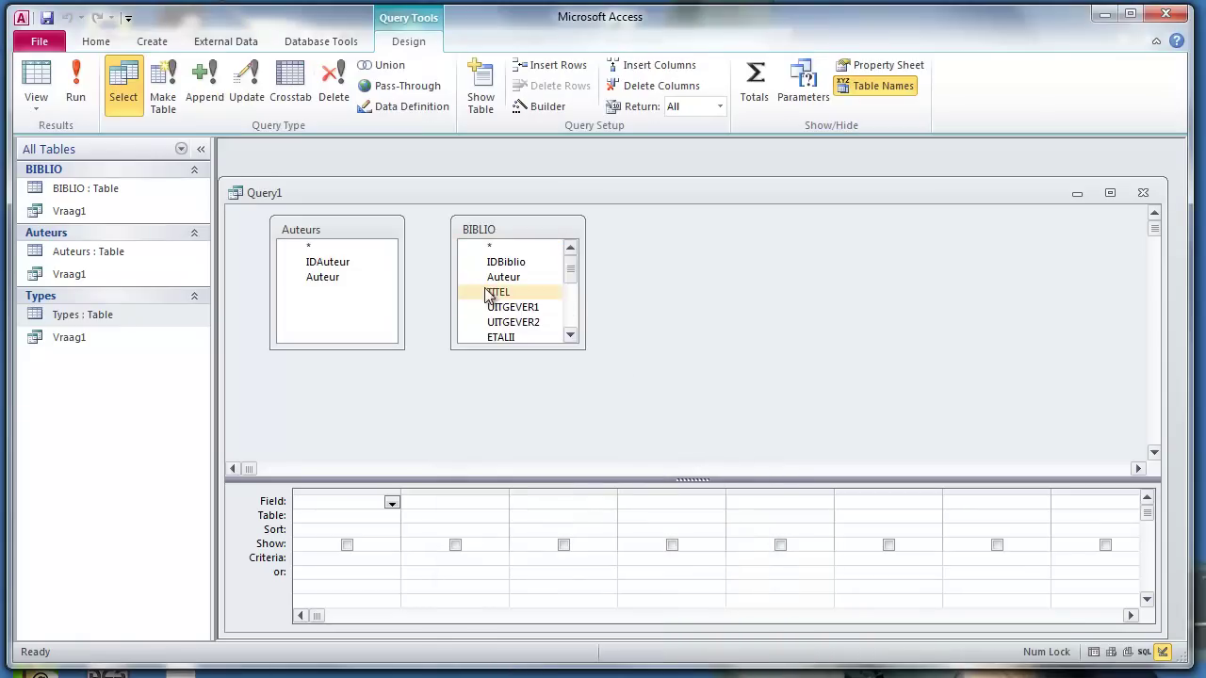
Step: Join IDAuteur in Auteurs to the Auteur field of BIBLIO and enlarge the BIBLIO table box
click(386, 264)
drag(344, 266, 502, 283)
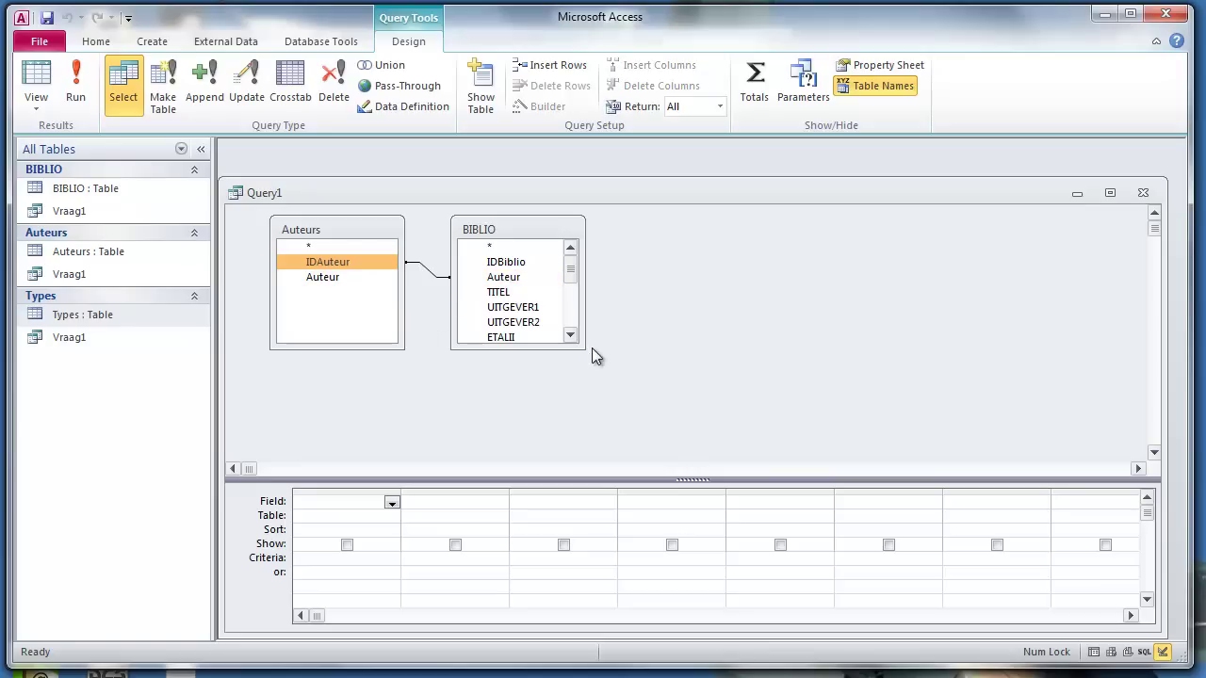
drag(586, 349, 666, 438)
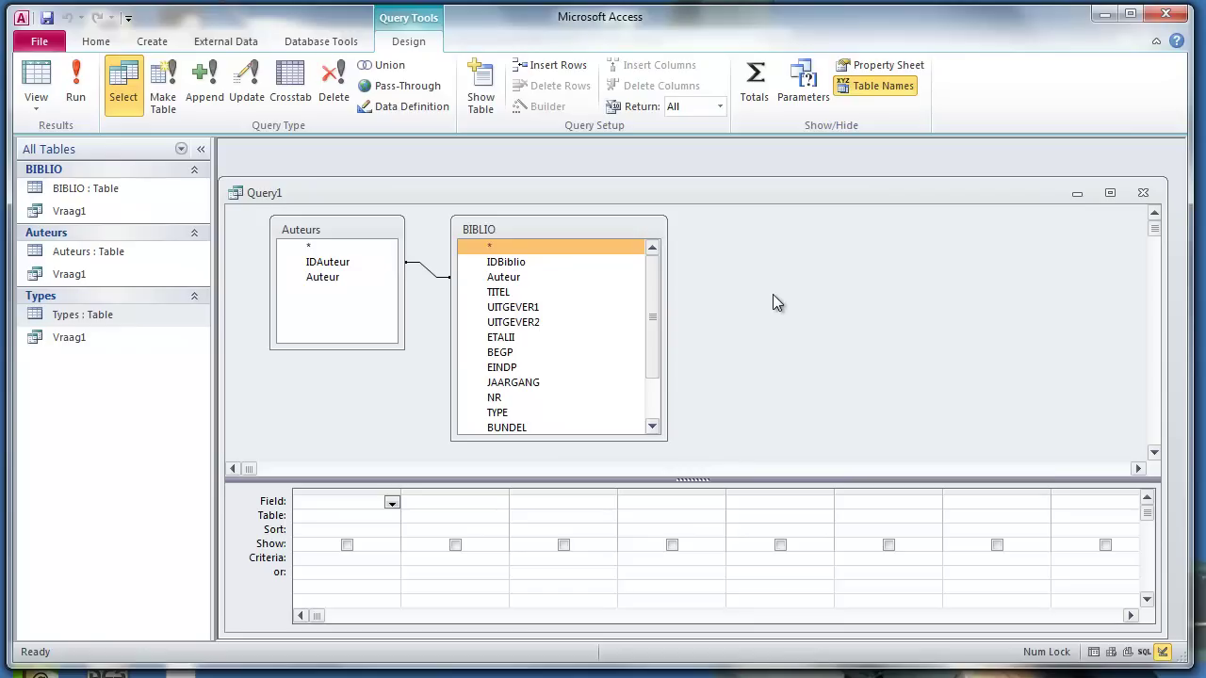
Step: Add Auteur from Auteurs, and TYPE and TITEL from BIBLIO to the query grid
double_click(321, 276)
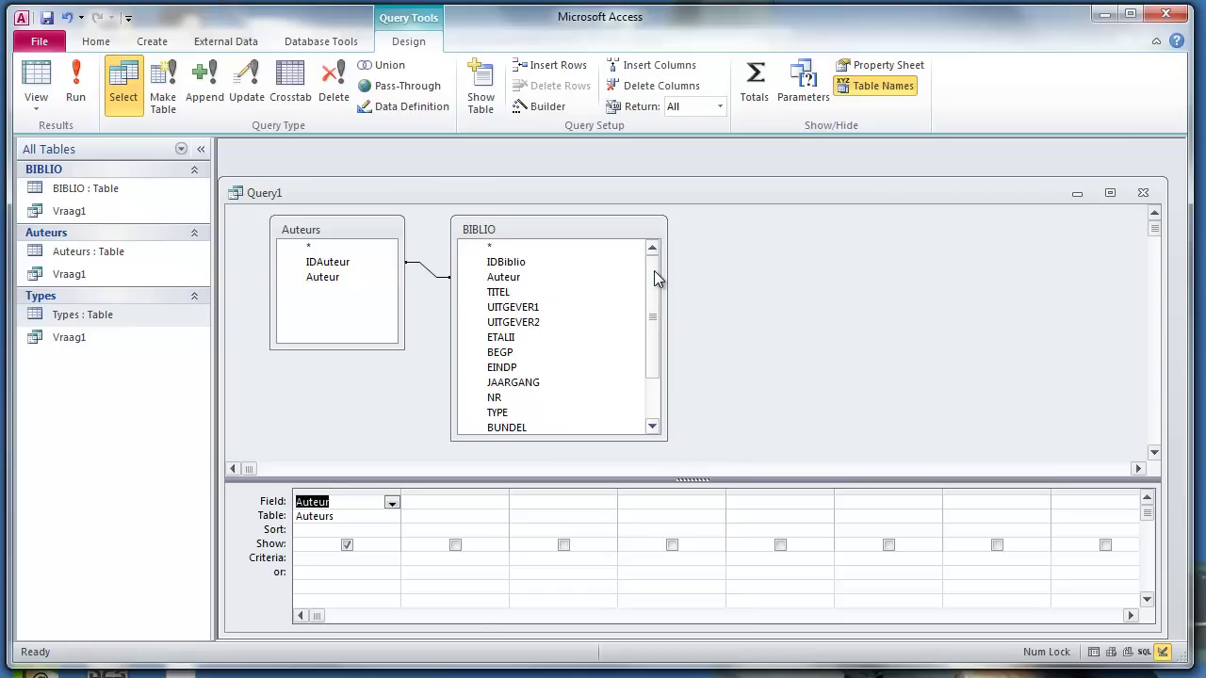
drag(654, 270, 660, 288)
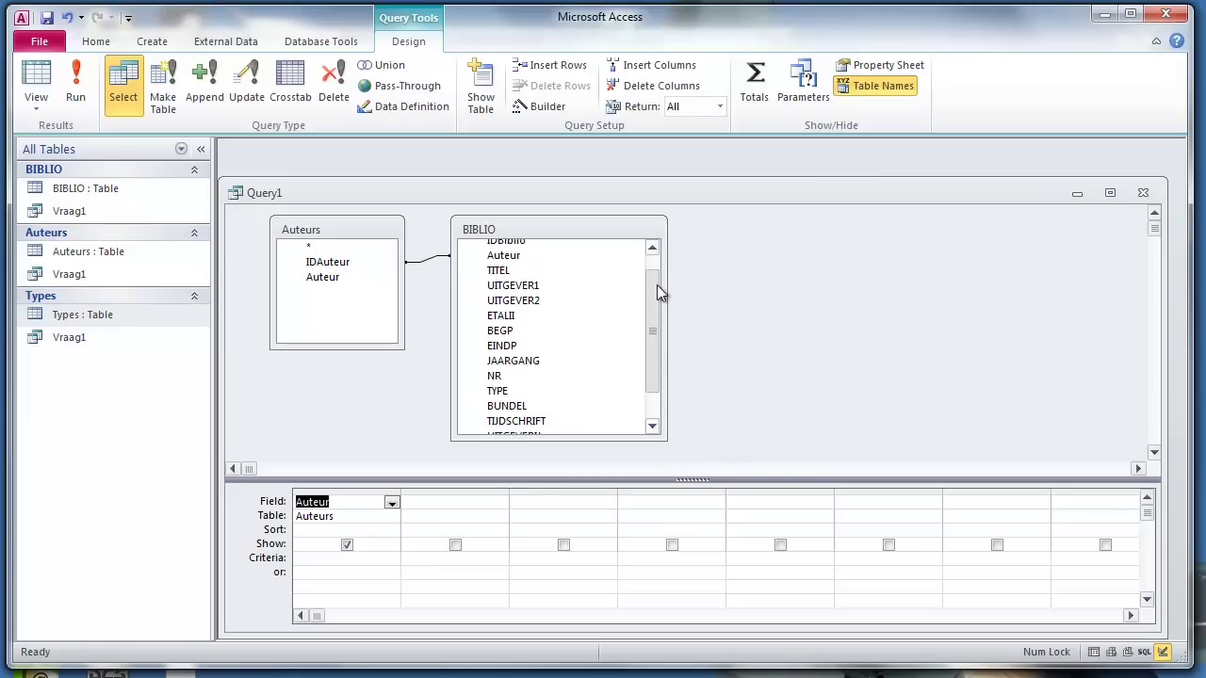
double_click(516, 392)
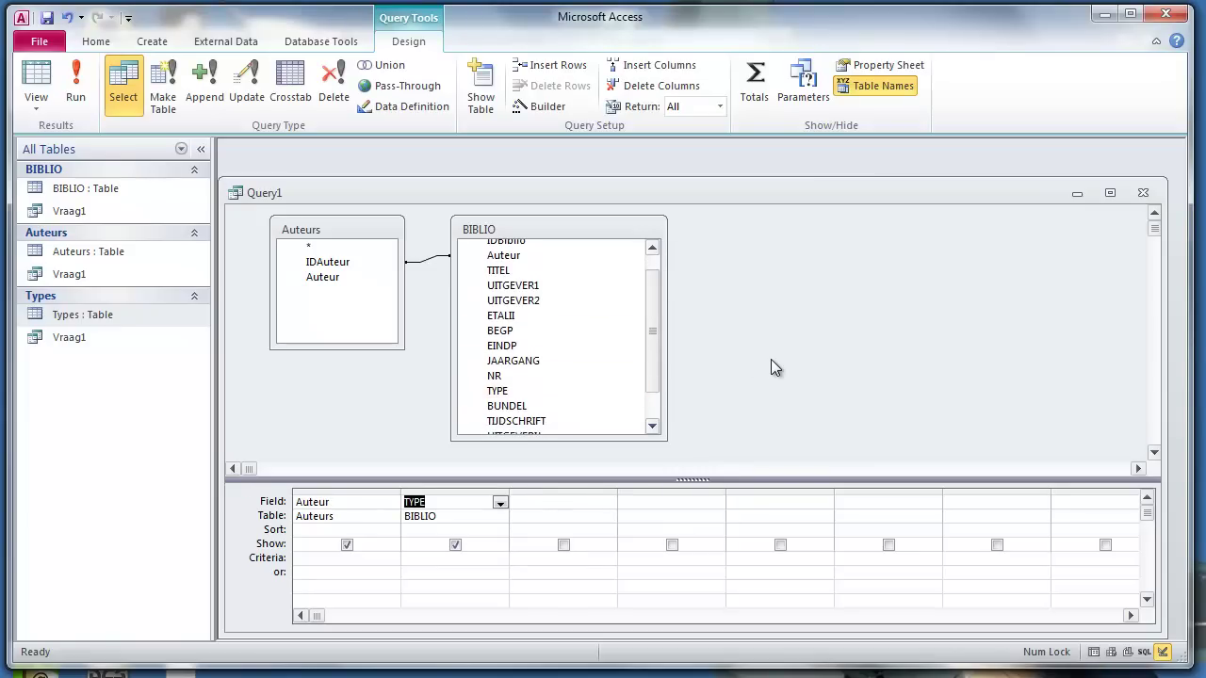
double_click(515, 274)
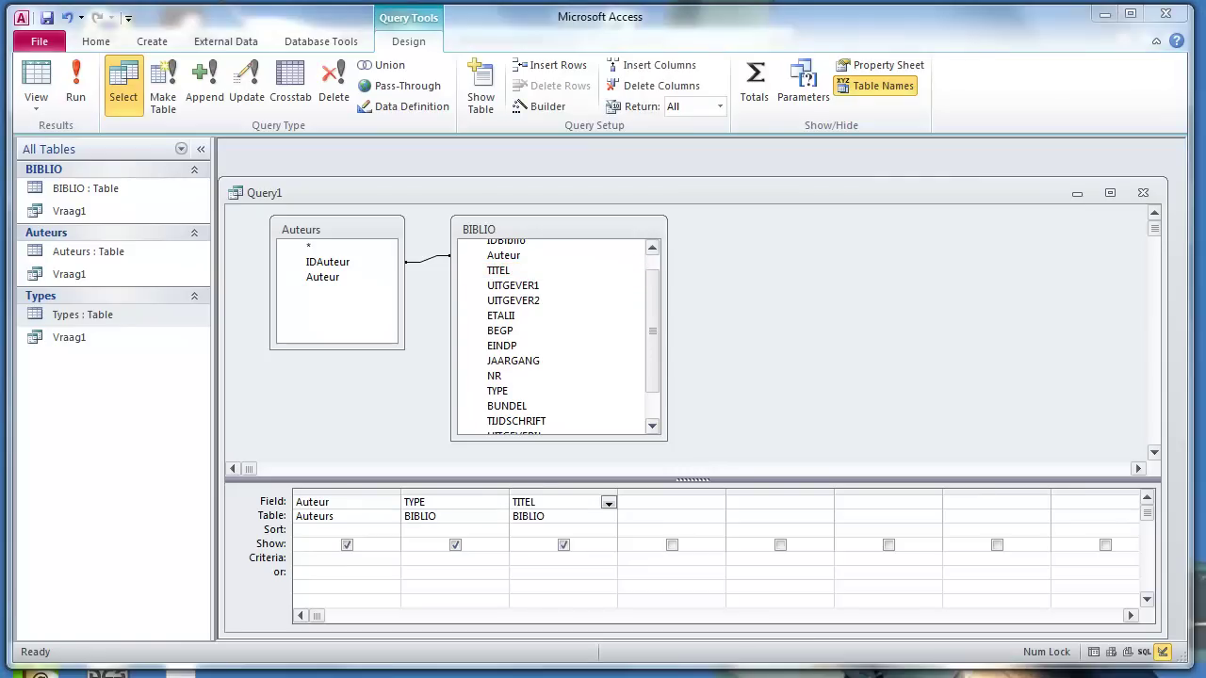
Step: Add TYPE a second time and JAAR from BIBLIO to the query grid, checking the second question in the browser assignment
key(alt+Tab)
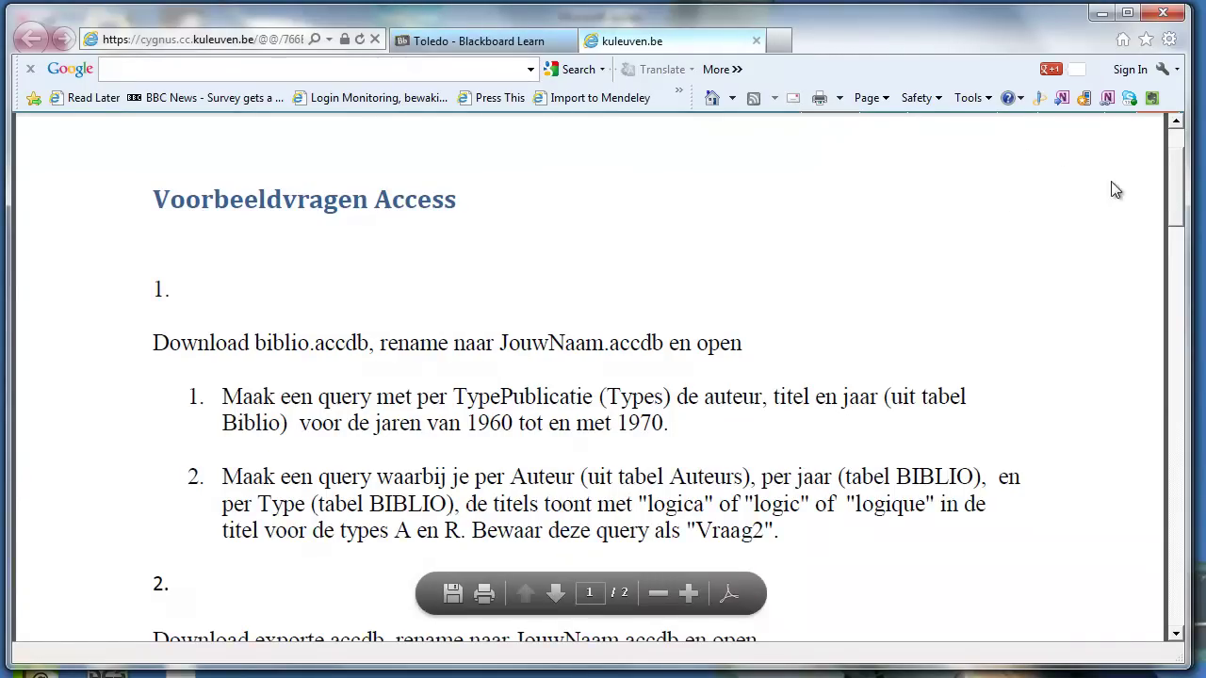
key(alt+Tab)
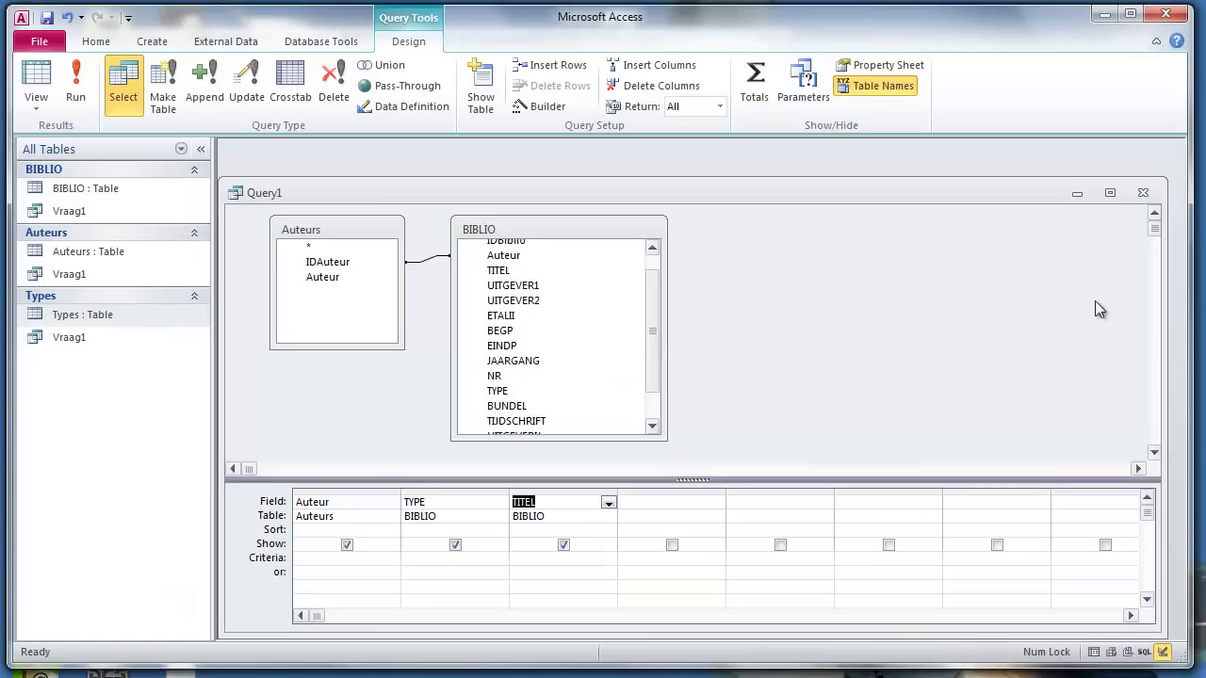
double_click(510, 394)
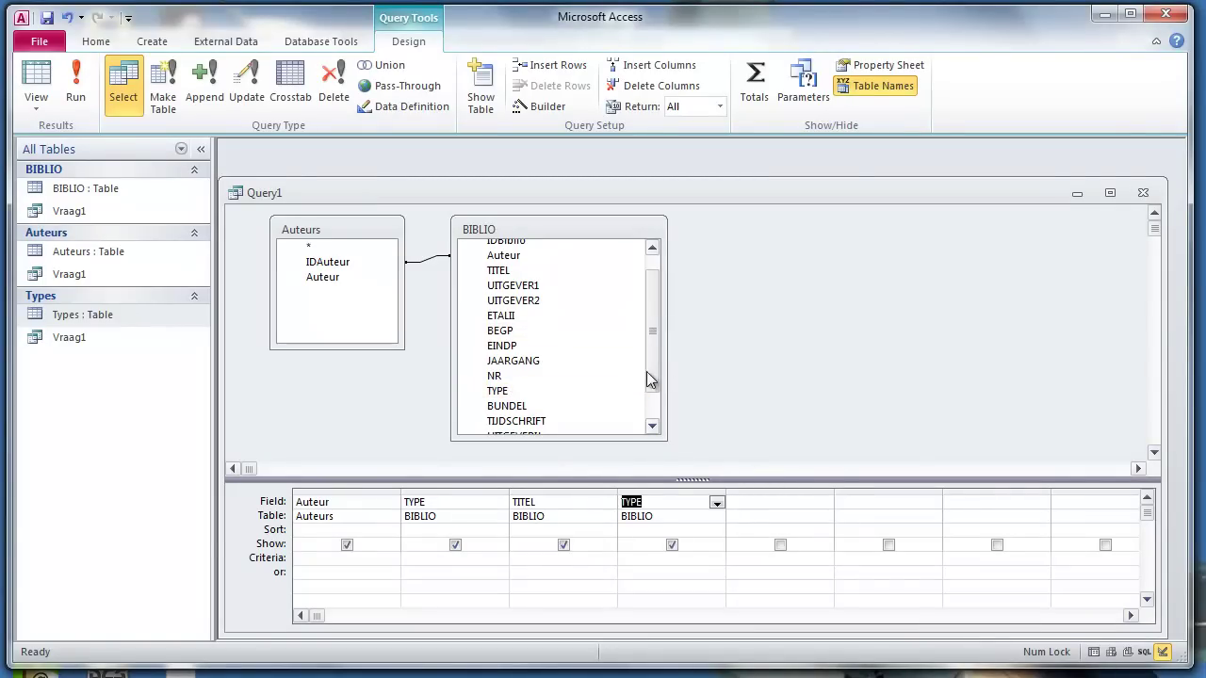
drag(652, 364, 659, 396)
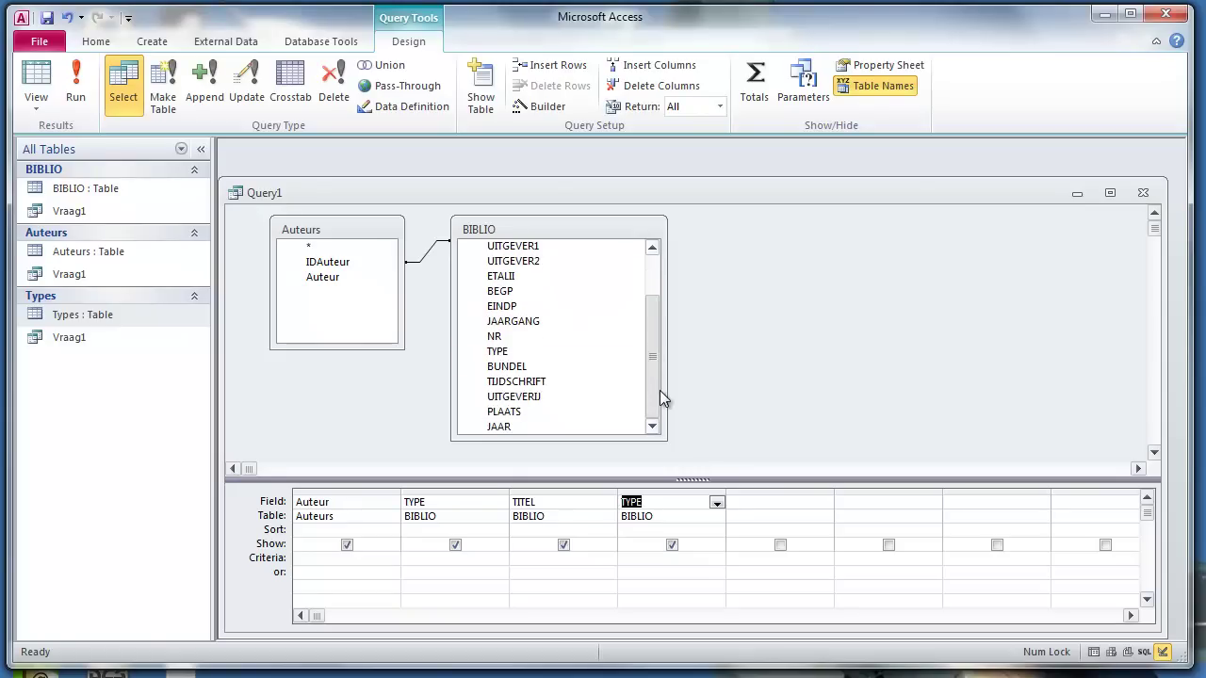
double_click(507, 428)
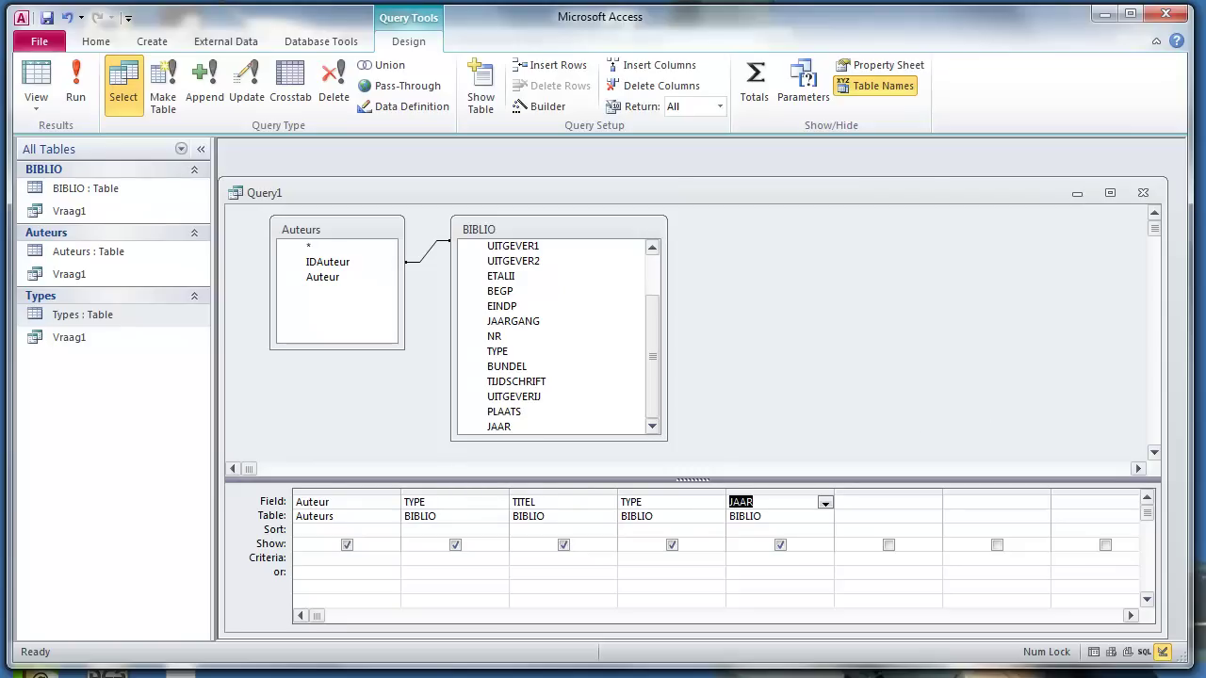
key(alt+Tab)
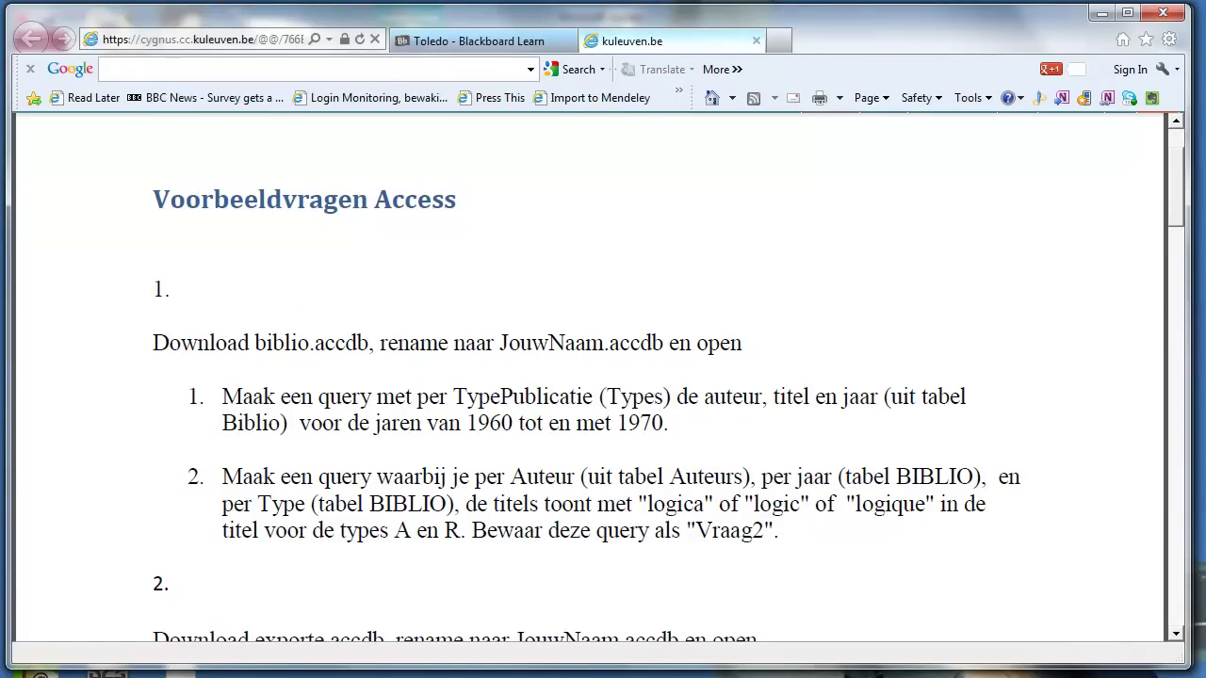
key(alt+Tab)
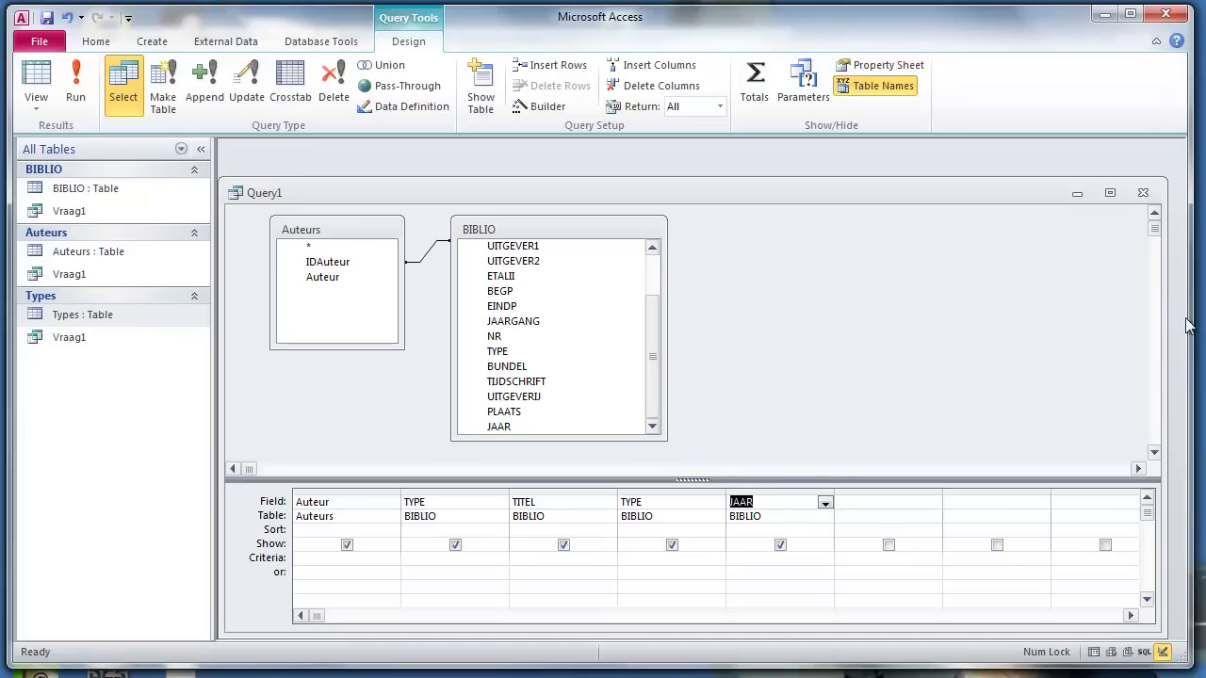
Step: Move the JAAR column directly after Auteur in the query grid and remove the duplicate TYPE column
click(766, 489)
drag(772, 492, 412, 499)
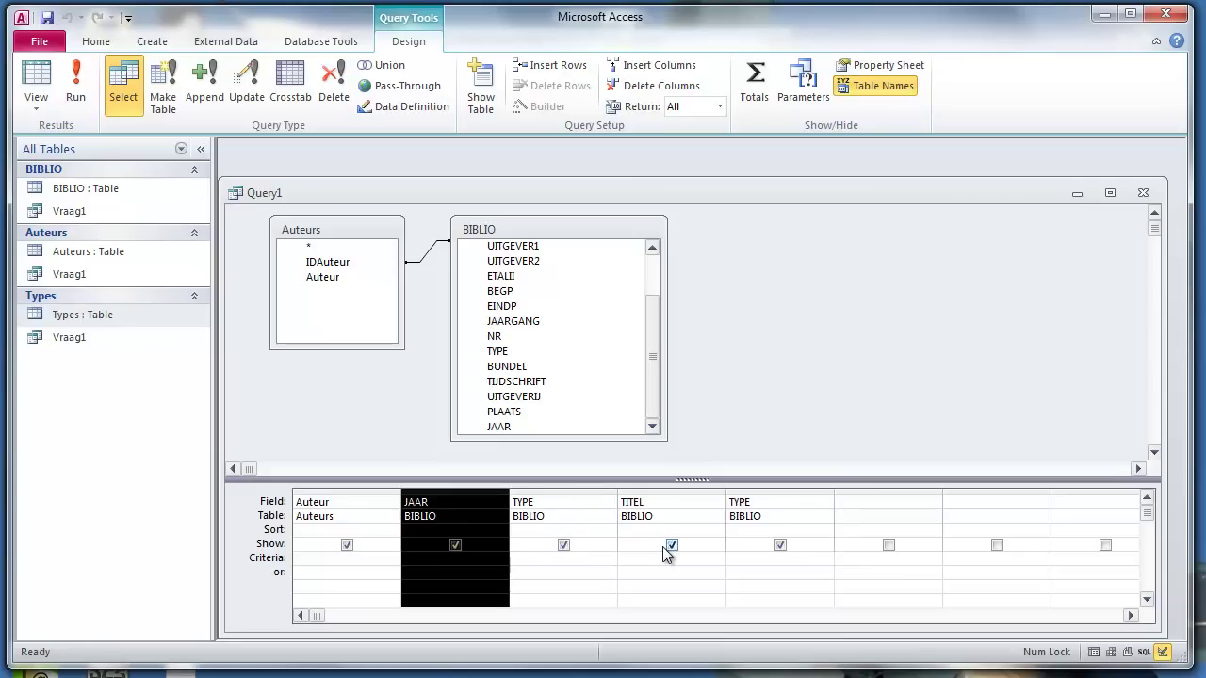
click(780, 491)
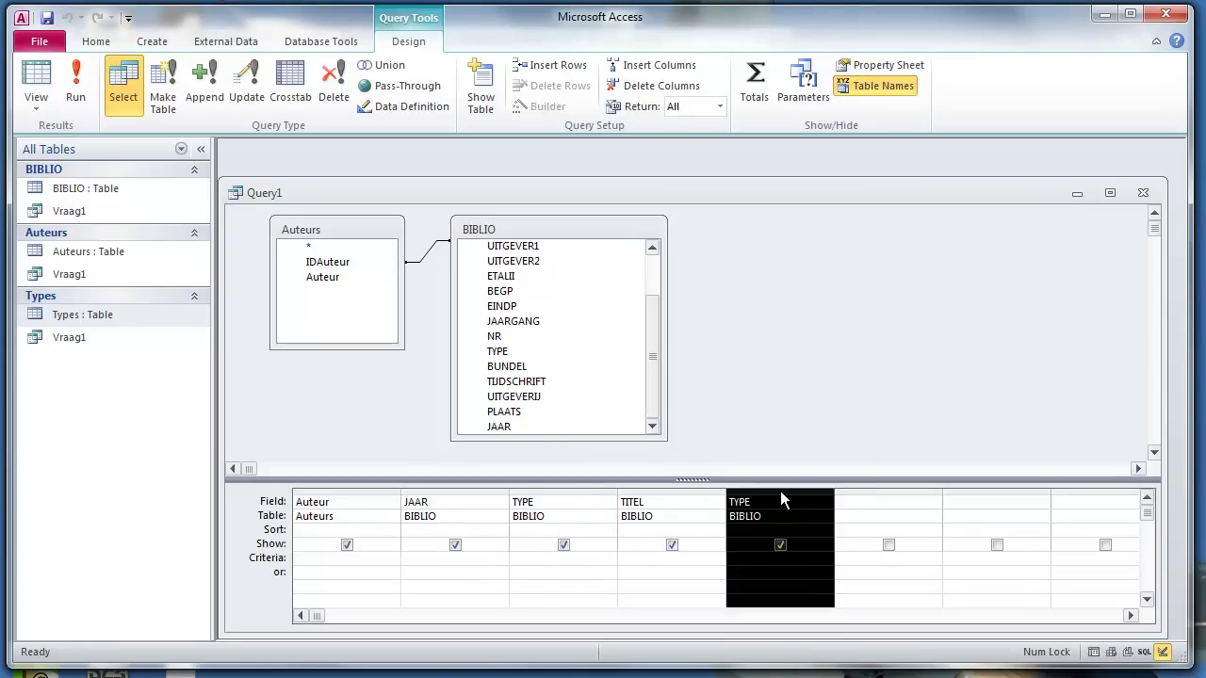
key(Delete)
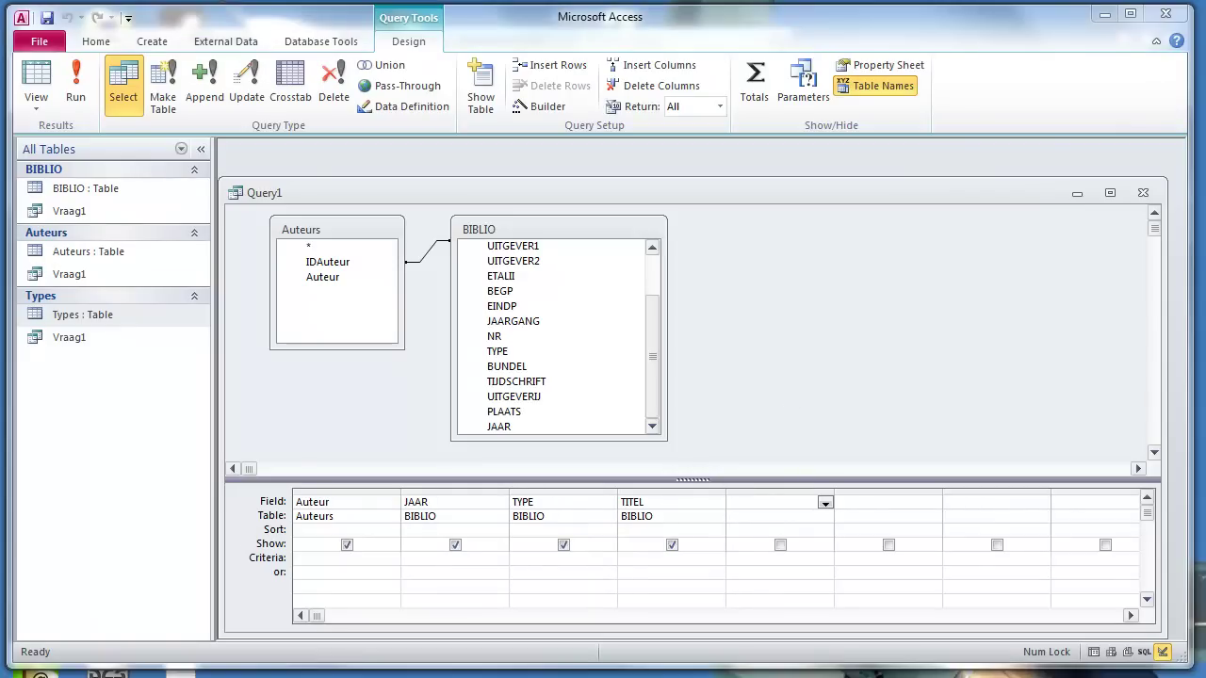
Step: Check the second question in the browser assignment, return to Access and set the TYPE criteria to A Or R
key(alt+Tab)
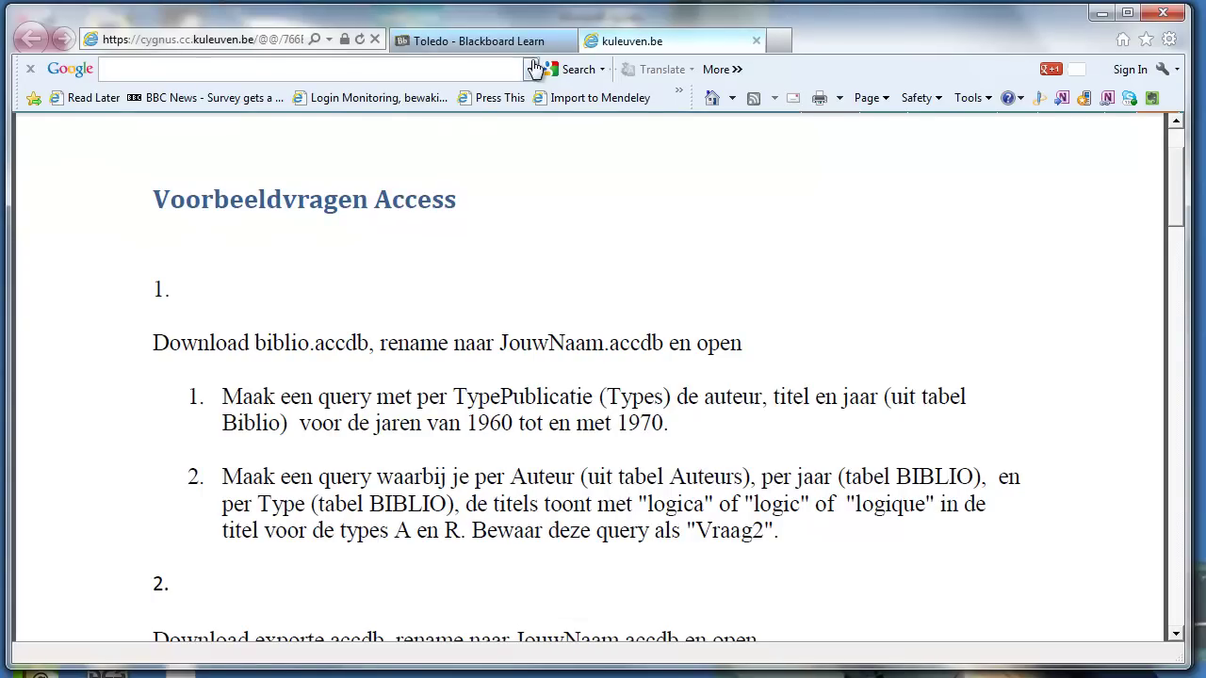
key(alt+Tab)
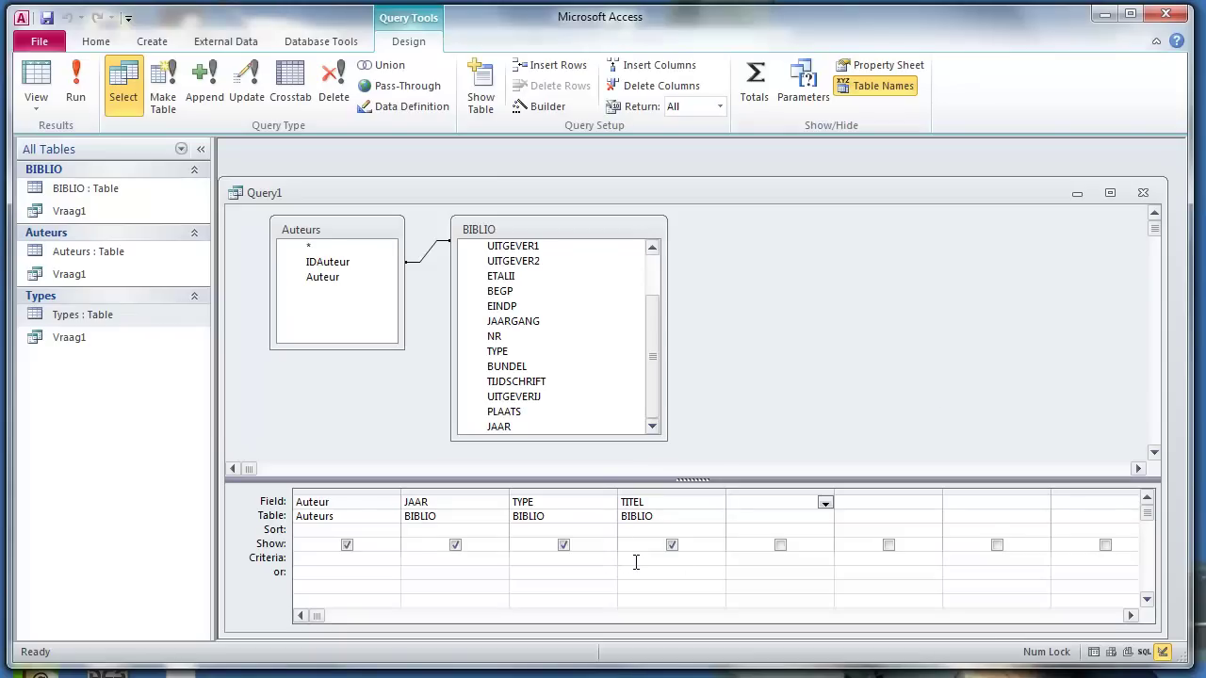
click(525, 558)
text(A)
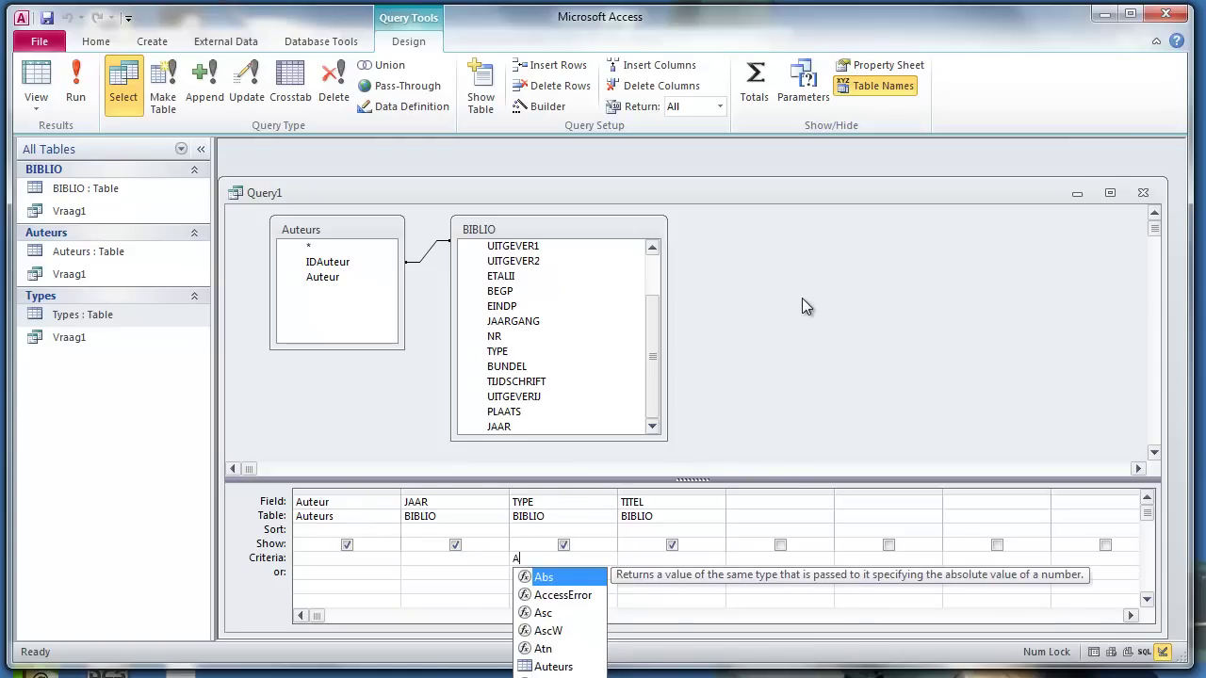
text( Or)
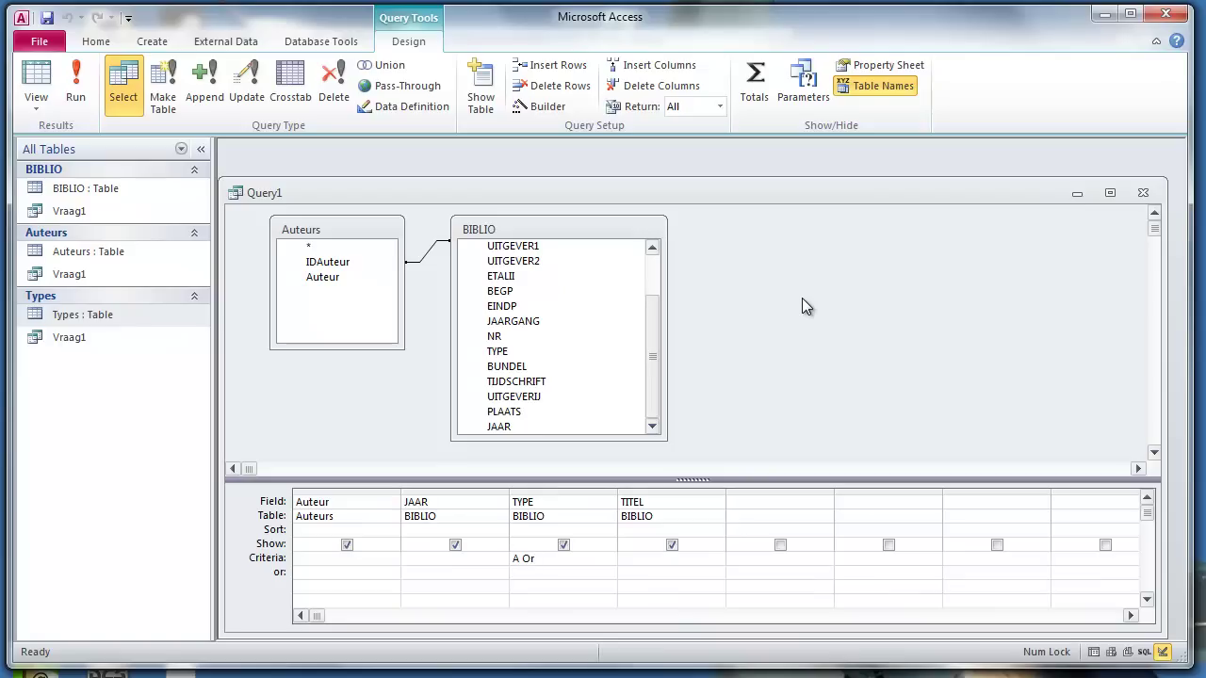
text( R)
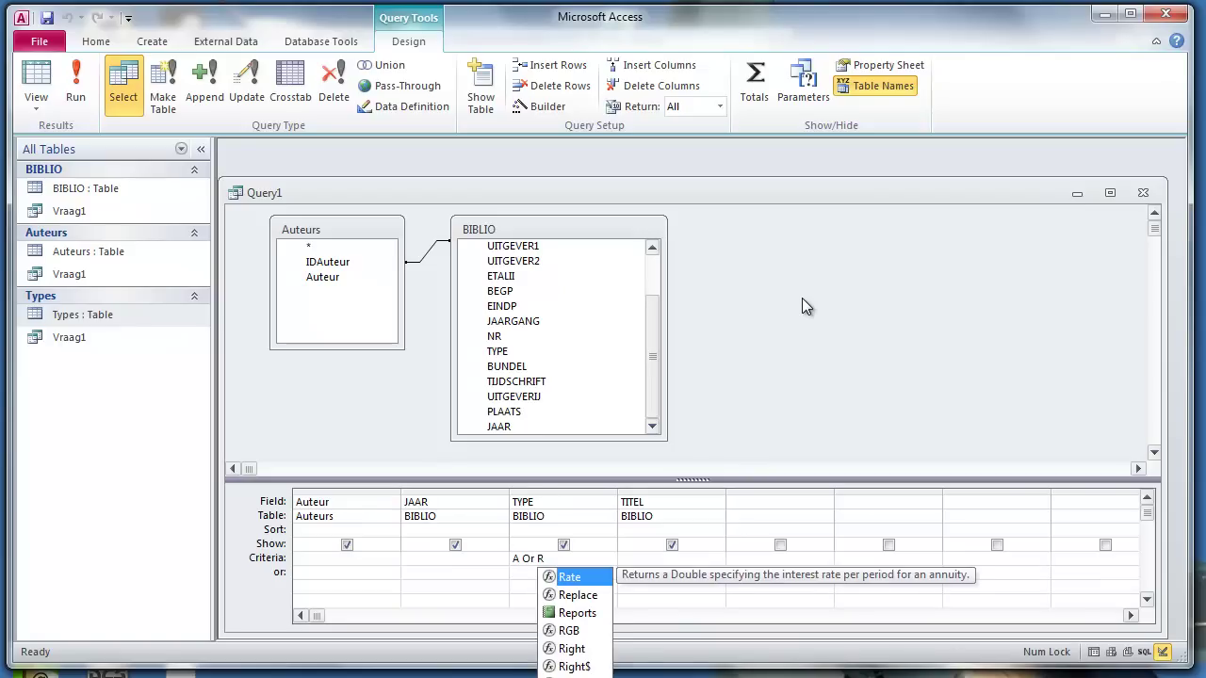
click(881, 262)
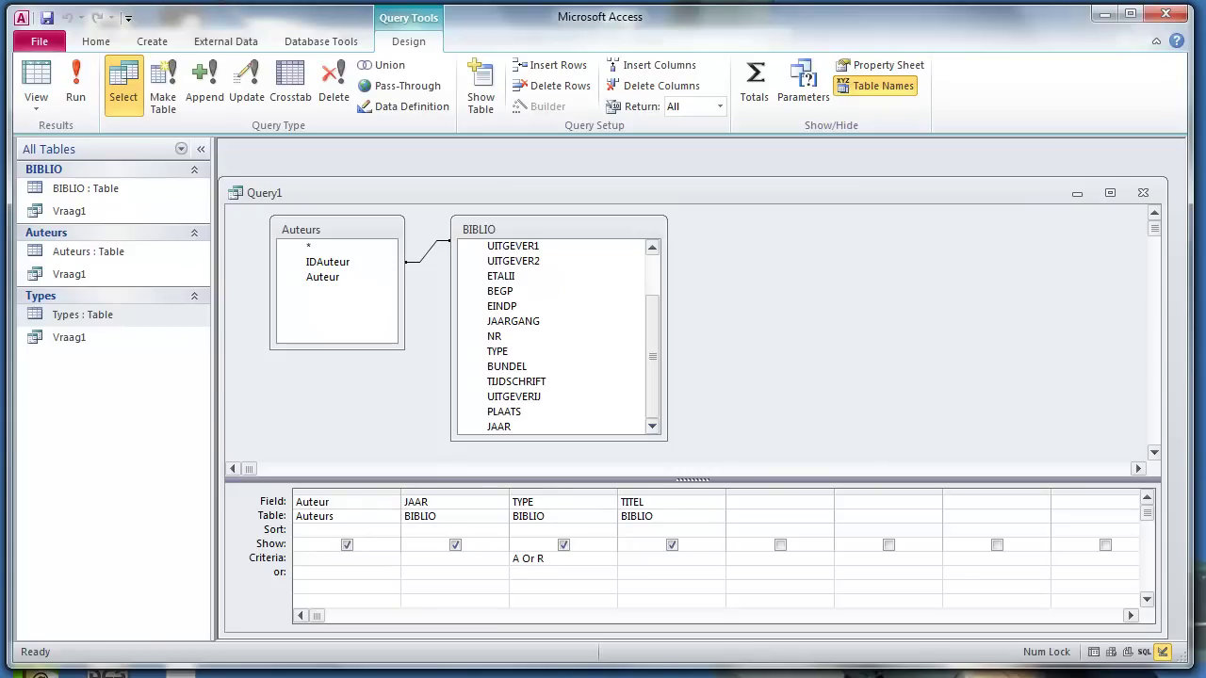
Step: Consult the title search words in the browser assignment and enter logic* Or *logique as the TITEL criteria in Access
key(alt+Tab)
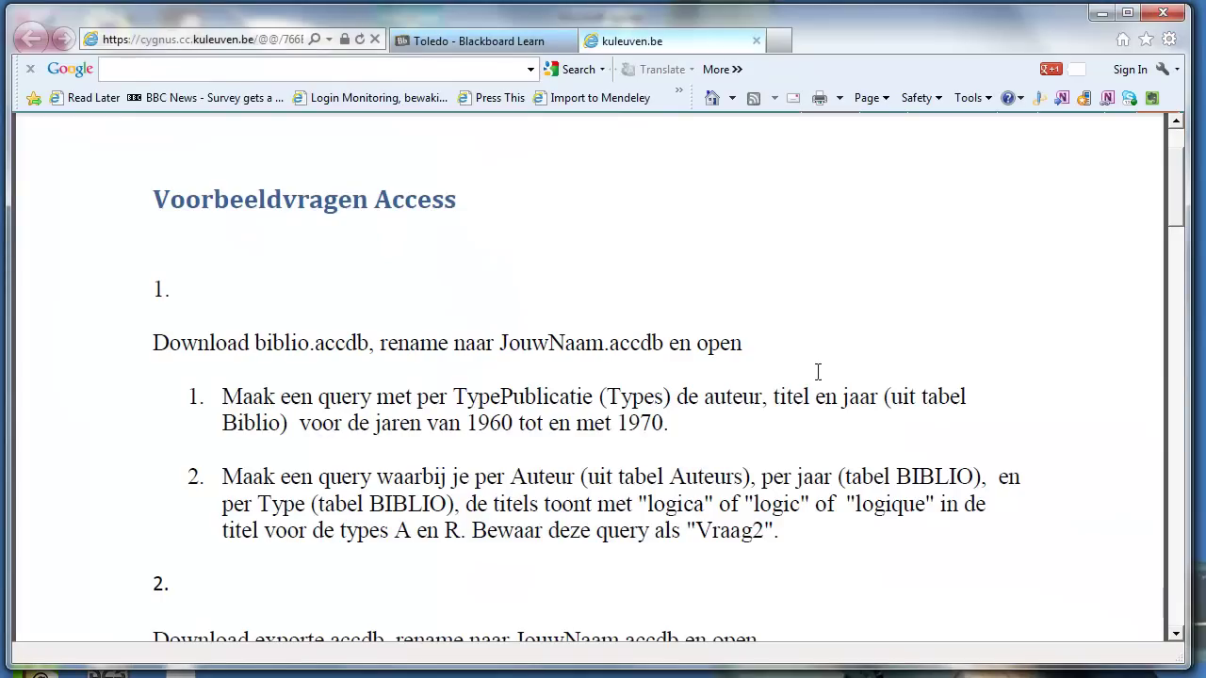
mouse_move(593, 501)
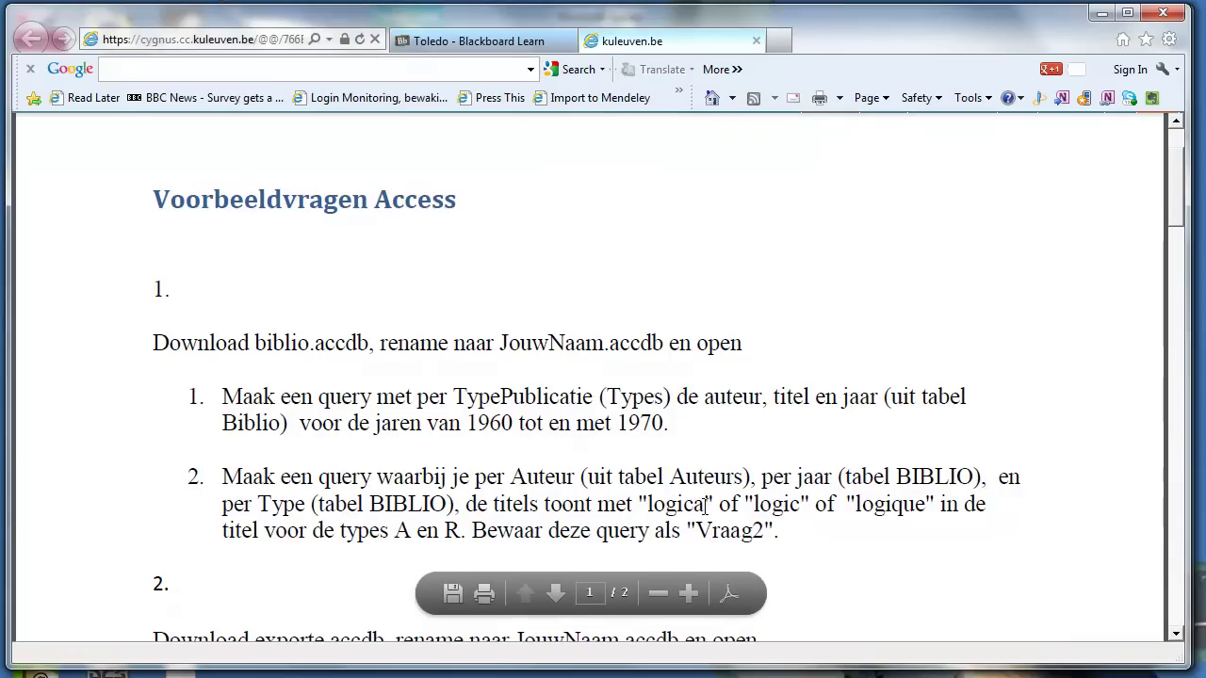
mouse_move(638, 504)
mouse_down()
mouse_move(678, 504)
mouse_move(647, 504)
mouse_up()
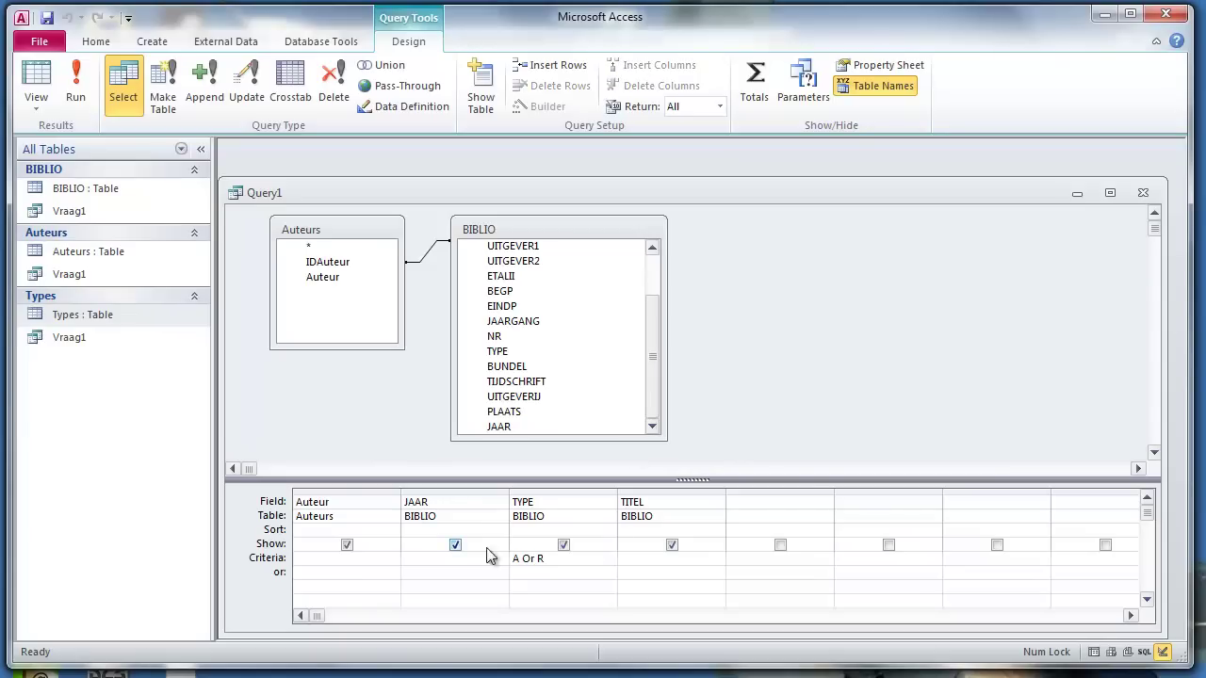
click(637, 559)
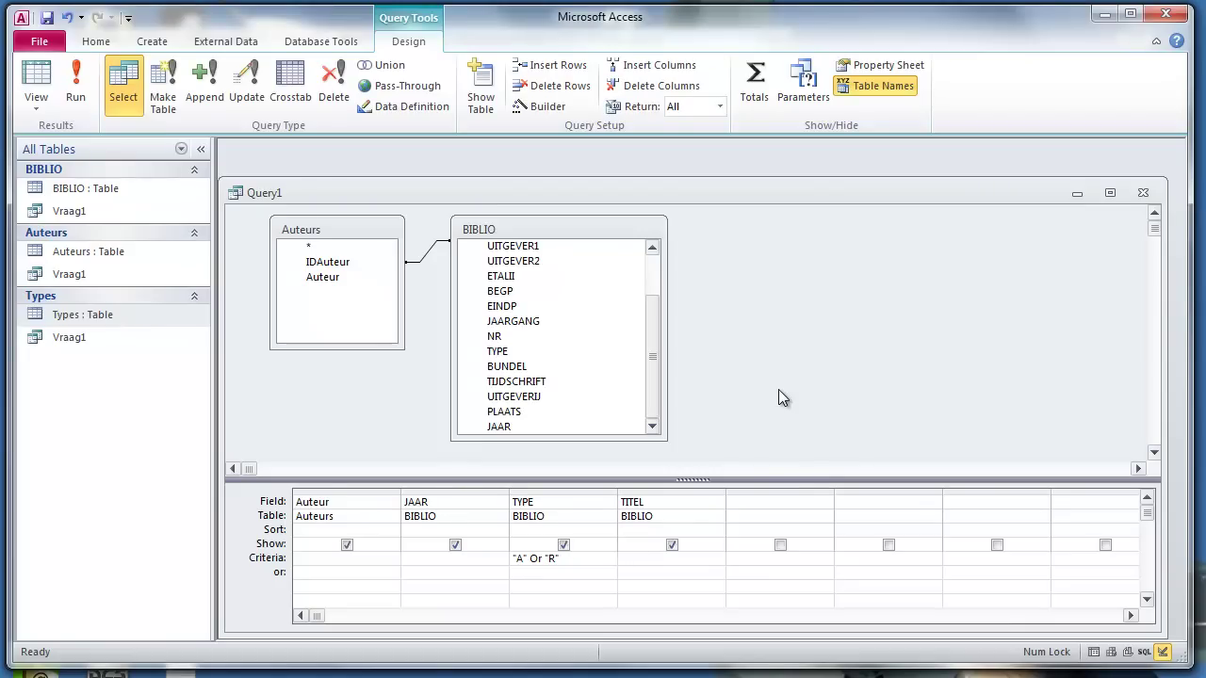
text(logi)
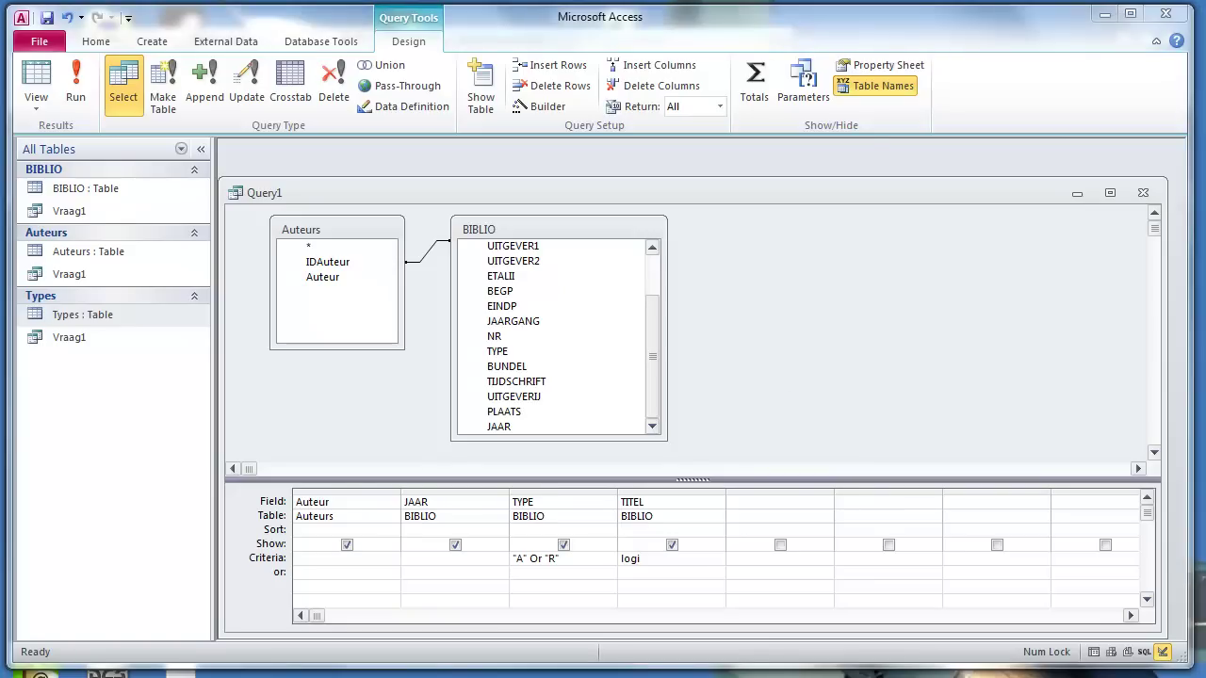
key(alt+Tab)
drag(665, 520, 704, 506)
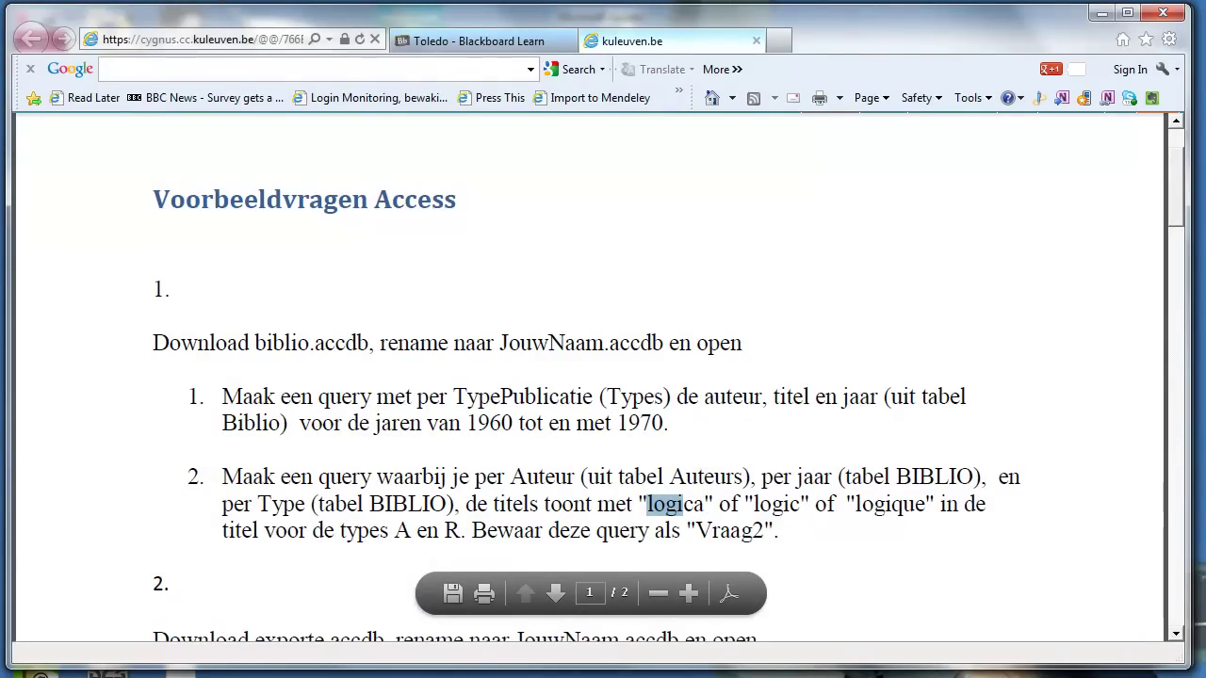
key(alt+Tab)
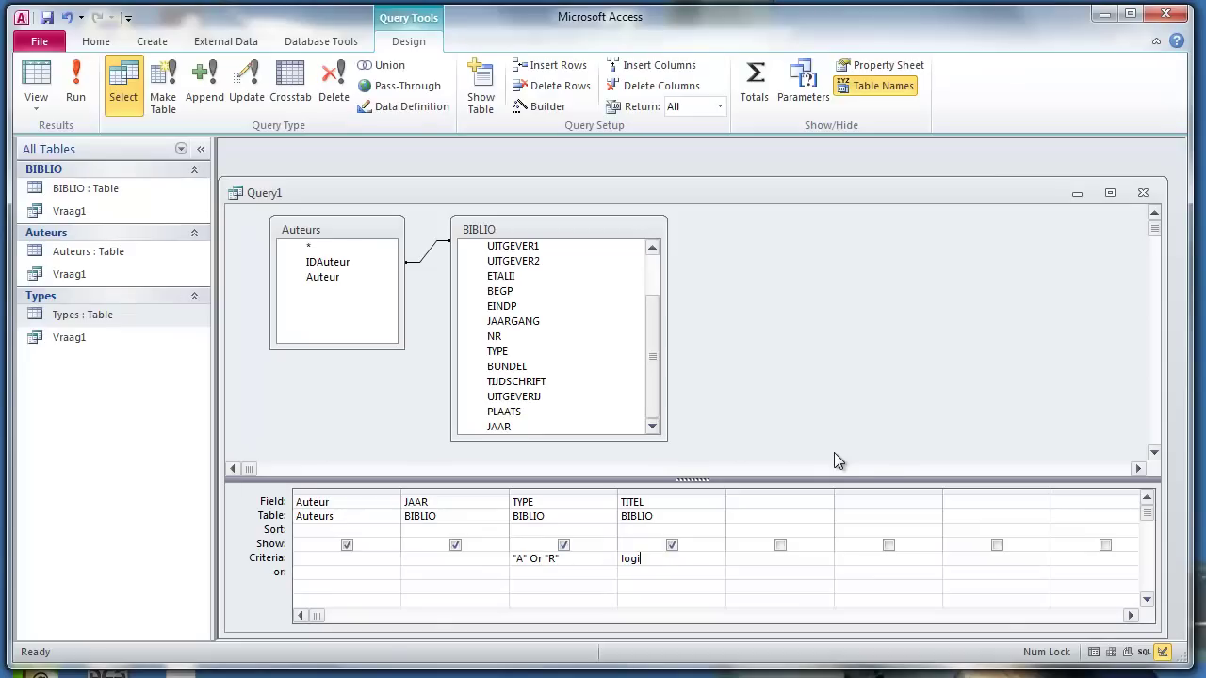
text(c* Or logique)
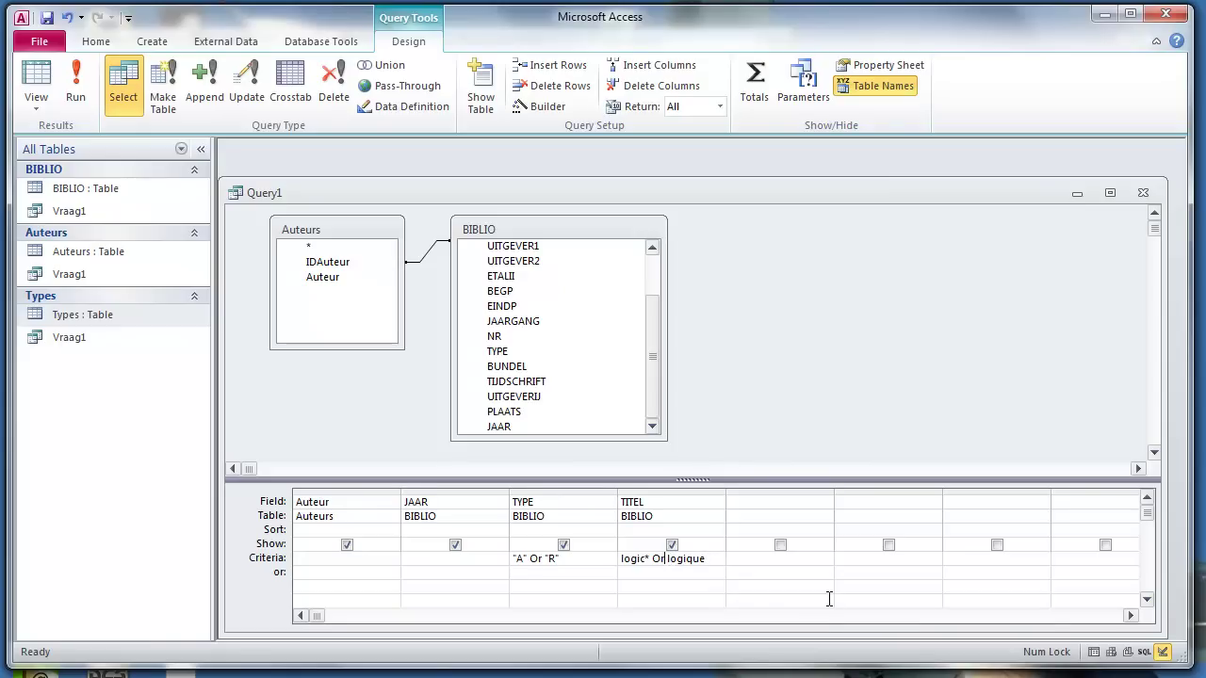
text(*)
key(Tab)
key(Tab)
Step: Widen the TITEL column in the query grid and complete its wildcards to Like "*logic*" Or Like "*logique*"
drag(726, 488, 877, 498)
click(753, 565)
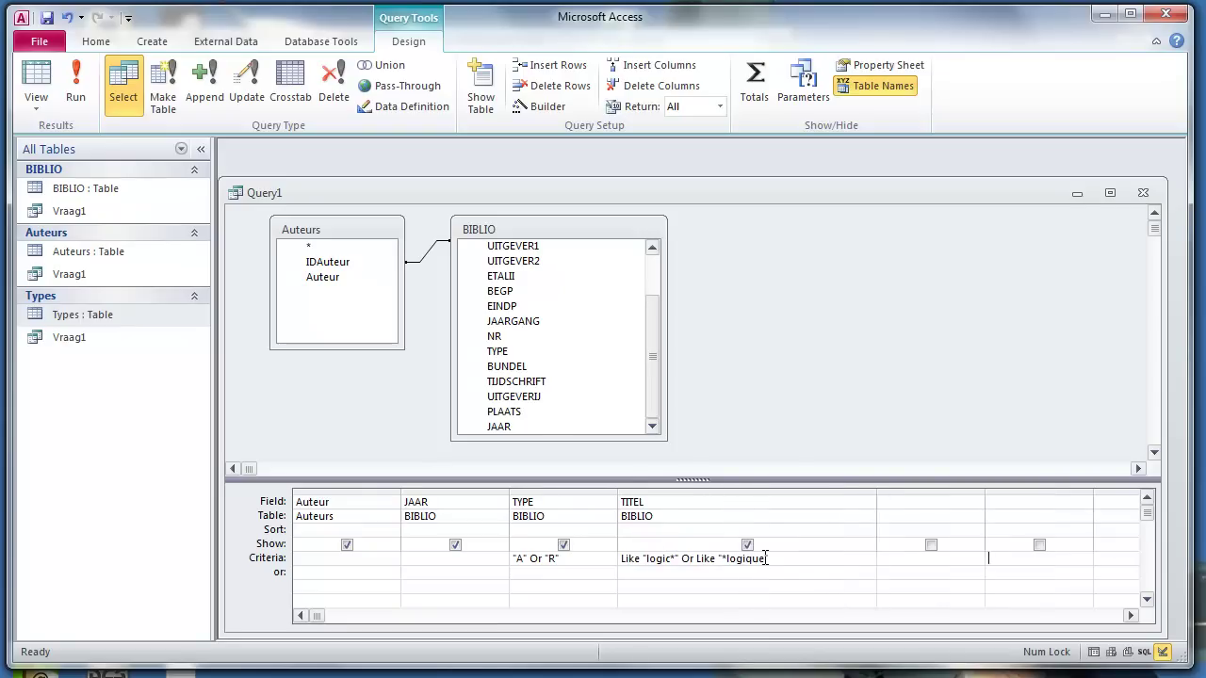
text(*)
click(647, 557)
text(*)
Step: Run the query and widen the TITEL column of the results to review the listed titles
click(76, 104)
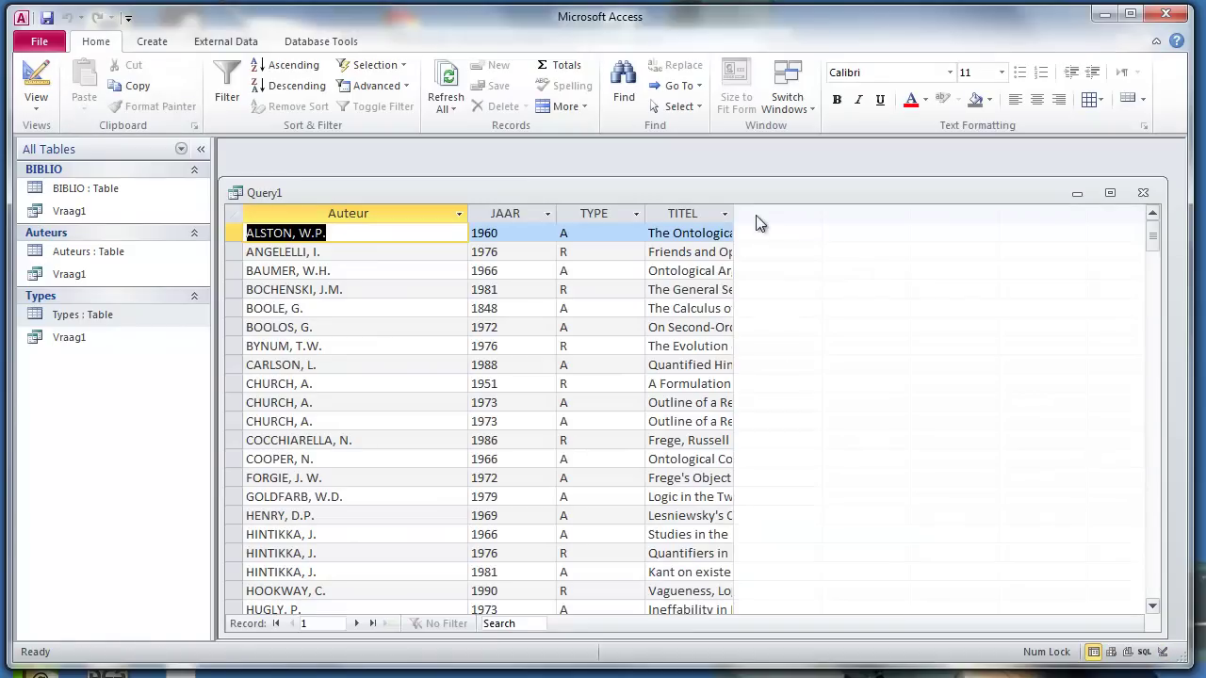
drag(733, 213, 1000, 213)
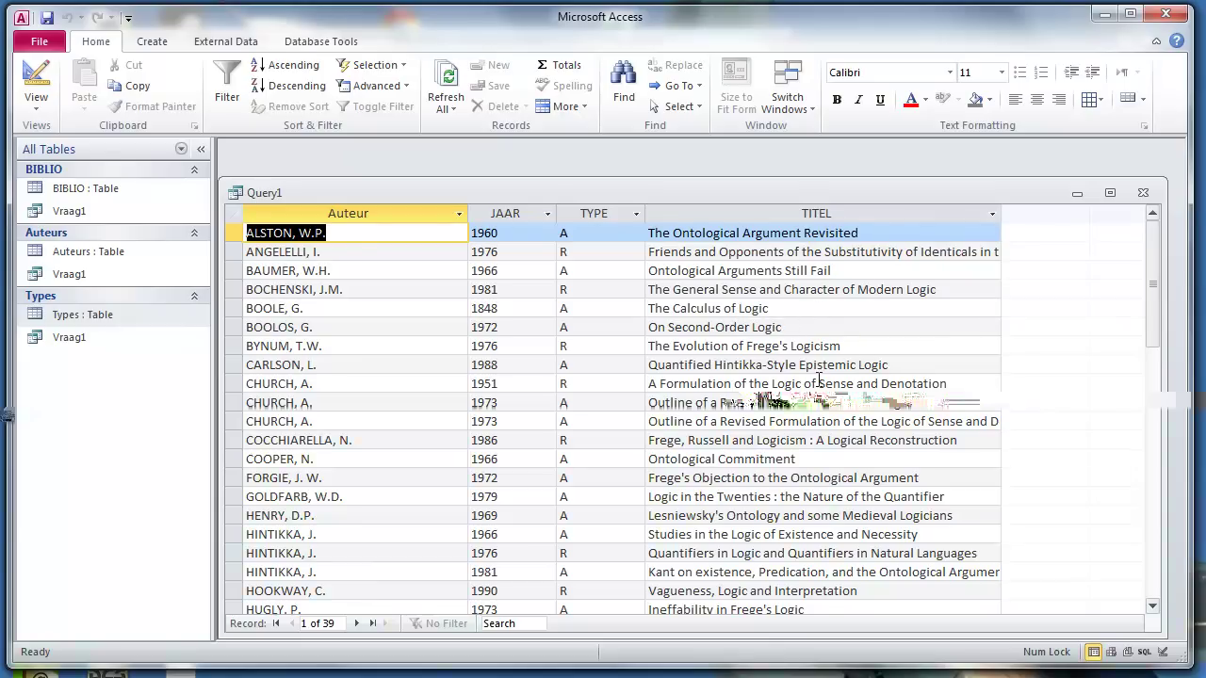
scroll(787, 395, down, 1)
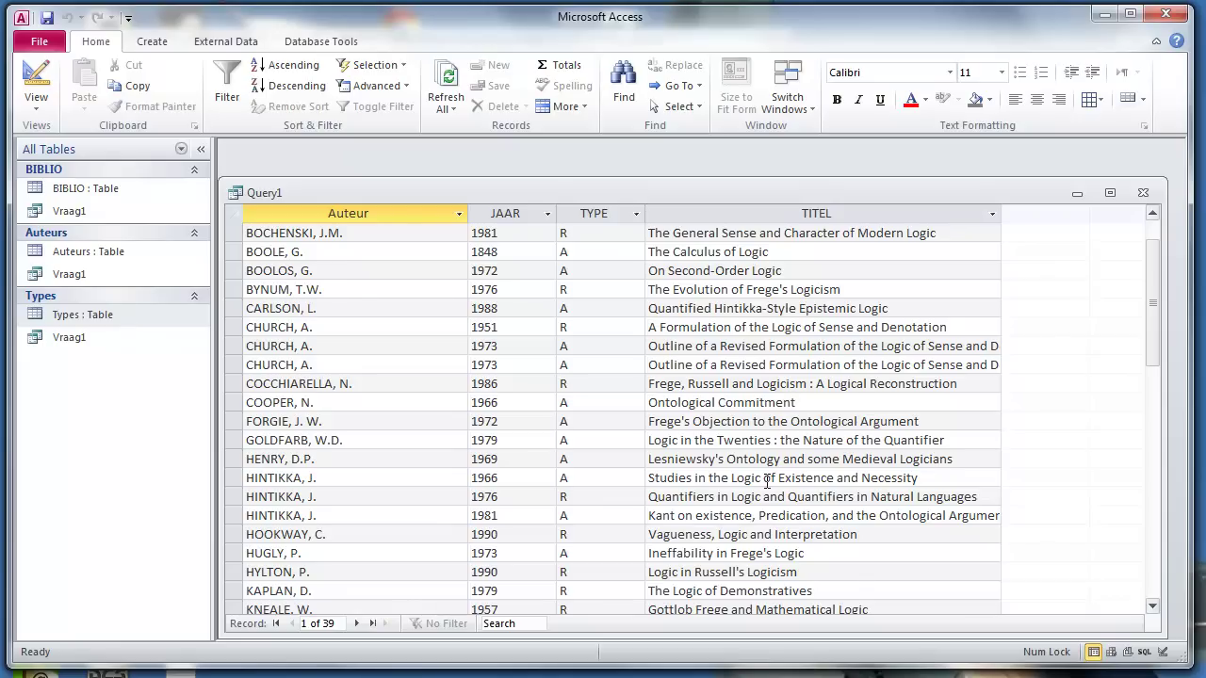
scroll(767, 481, down, 6)
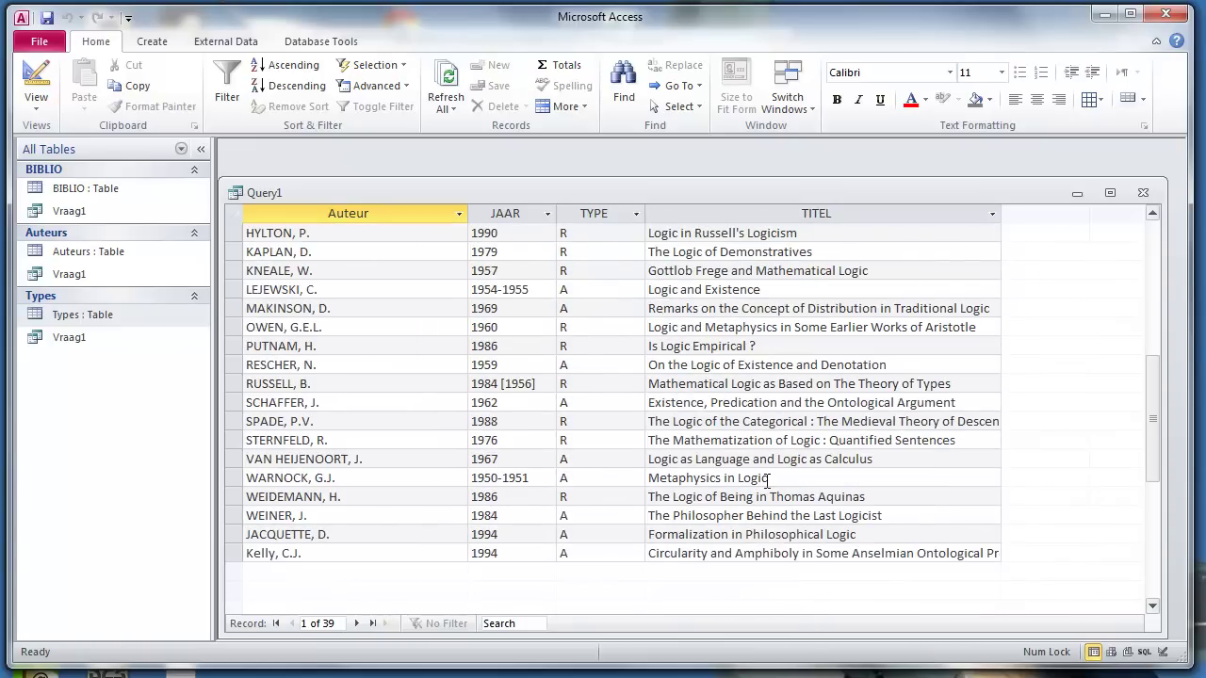
scroll(768, 482, up, 4)
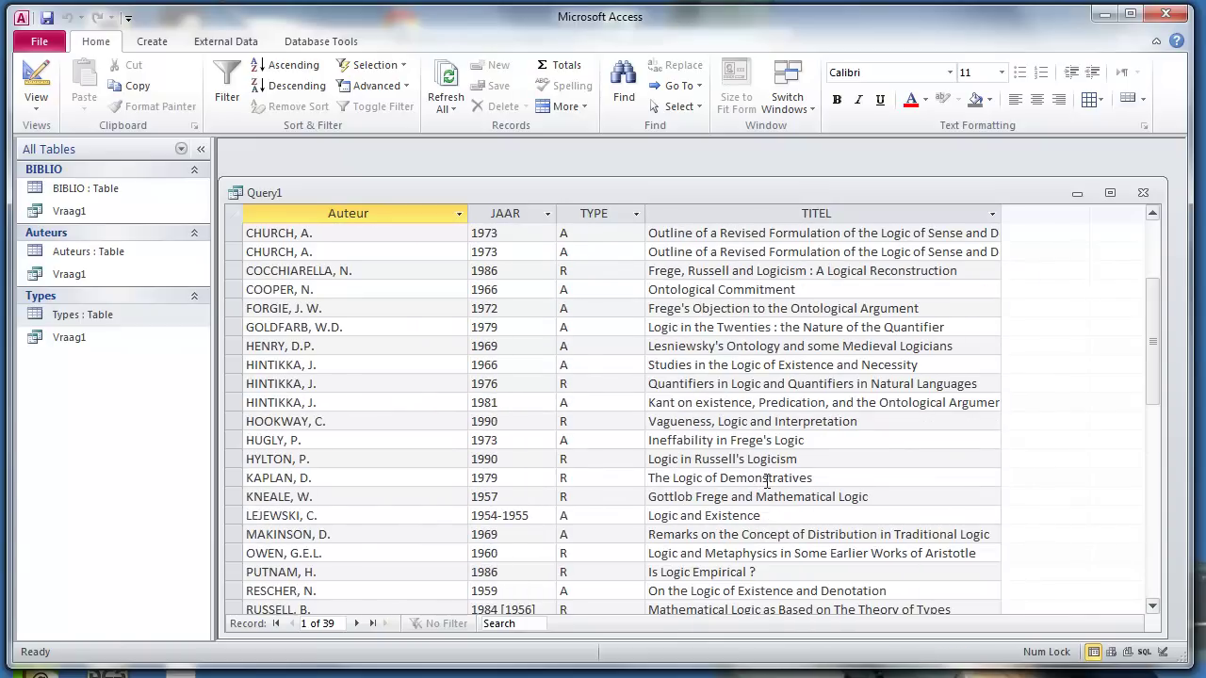
scroll(768, 481, up, 3)
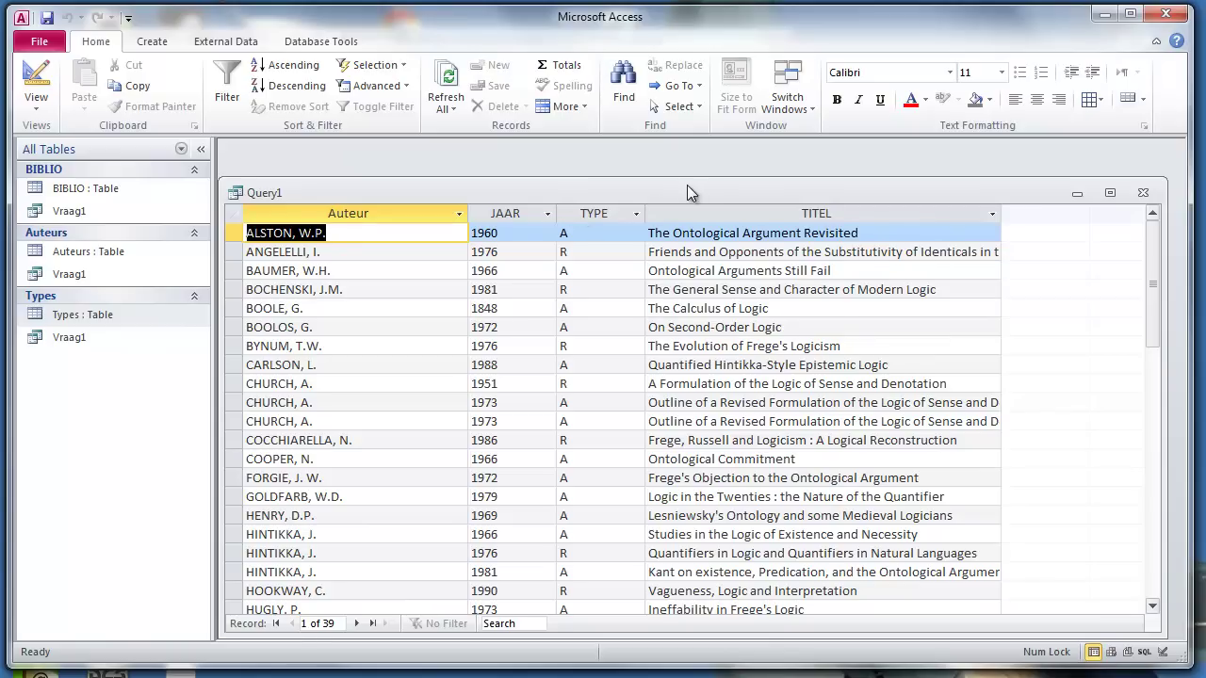
drag(687, 184, 686, 159)
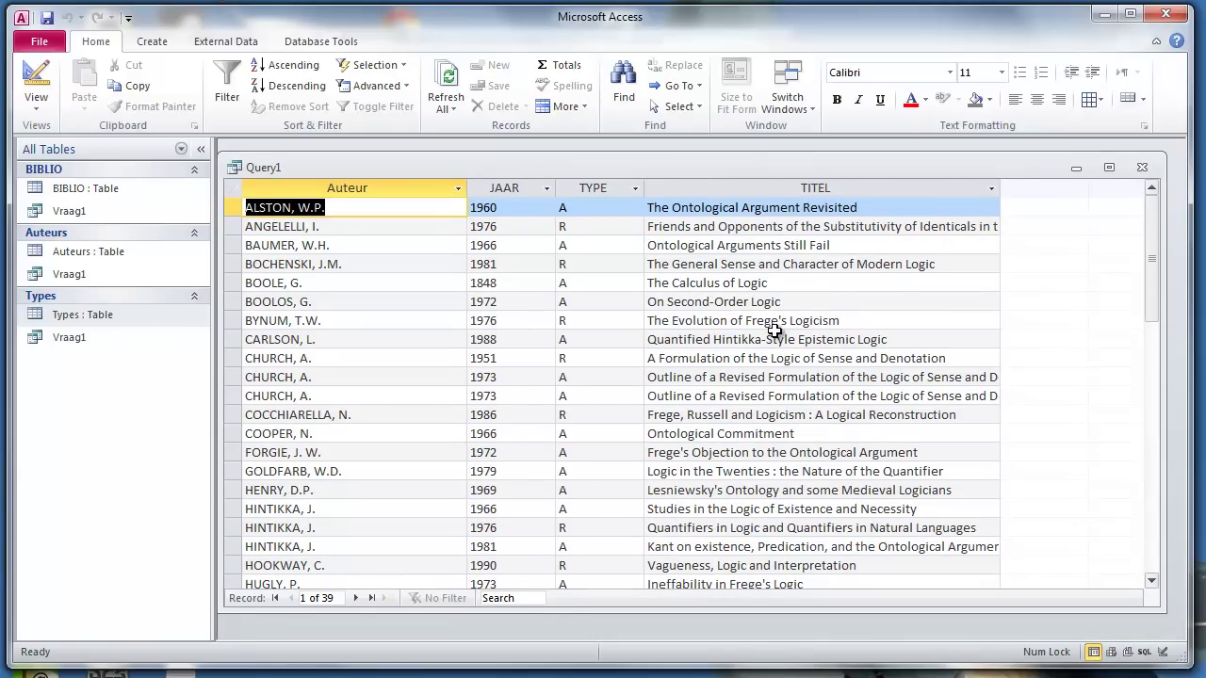
Step: Return to the query design and extend the TITEL criteria to Like "*logic*" Or Like "* logique *" Or Like "logique *"
click(36, 80)
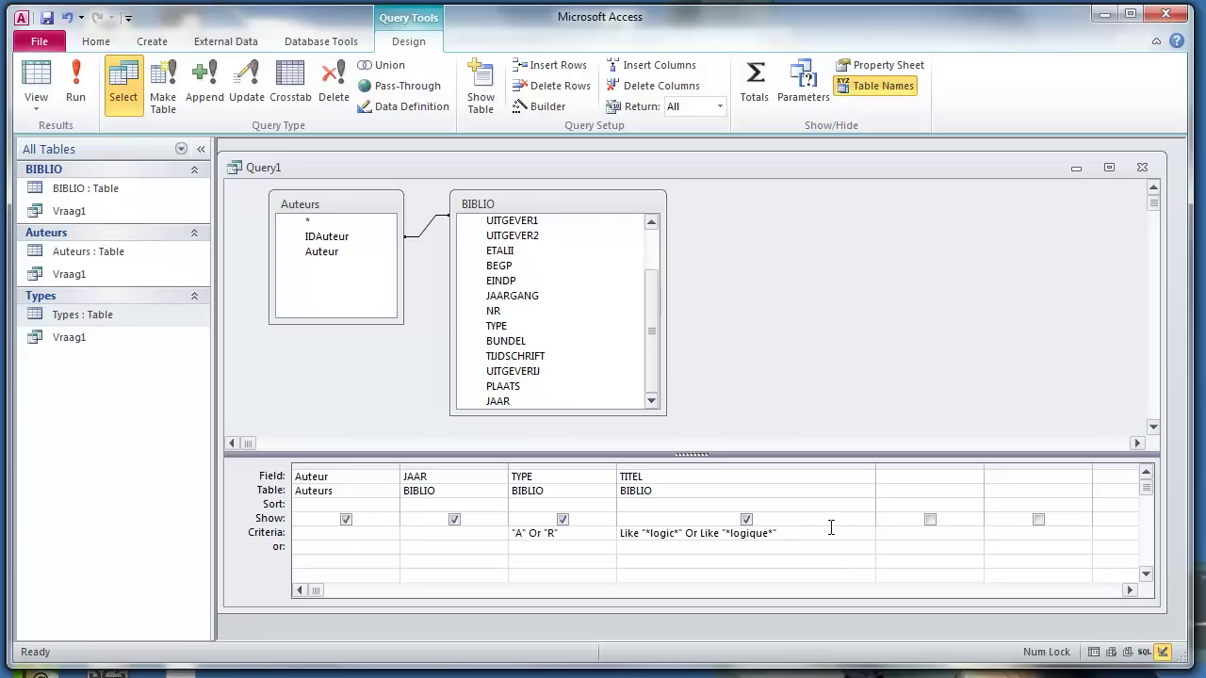
click(768, 533)
click(730, 534)
text(*" Or Like ")
text(logique)
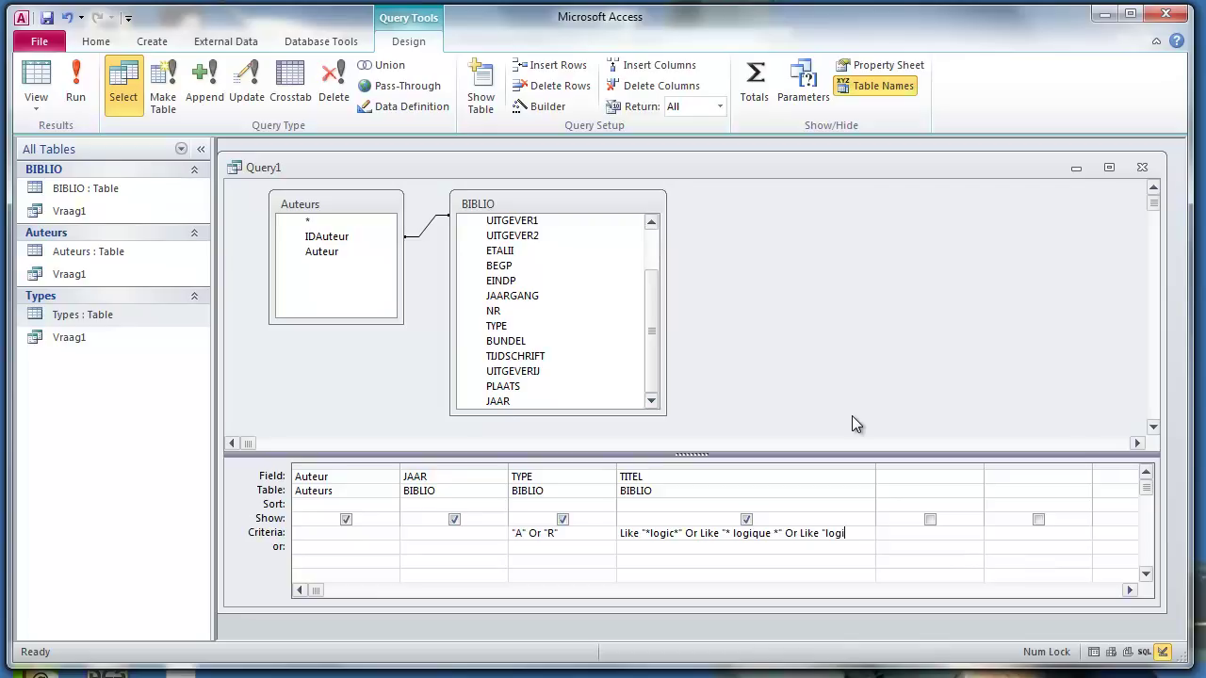
text( *")
drag(877, 466, 913, 466)
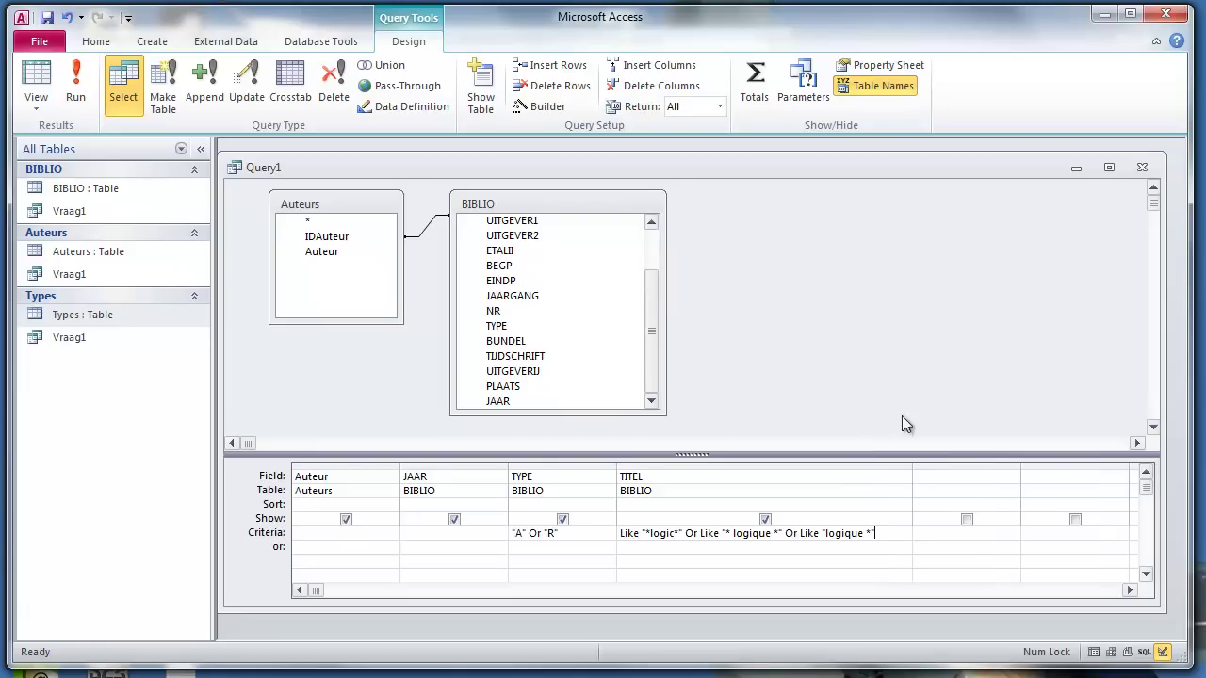
Step: Run the query again and examine the titles in the results from first to last record
click(76, 89)
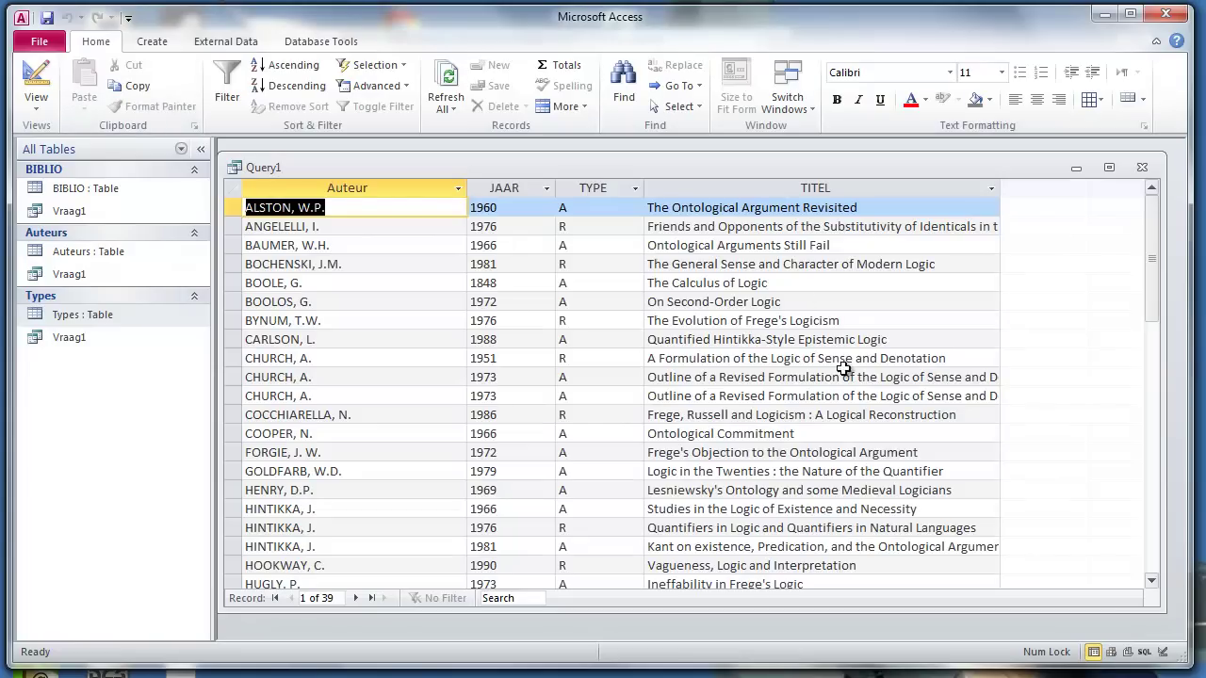
scroll(839, 369, down, 2)
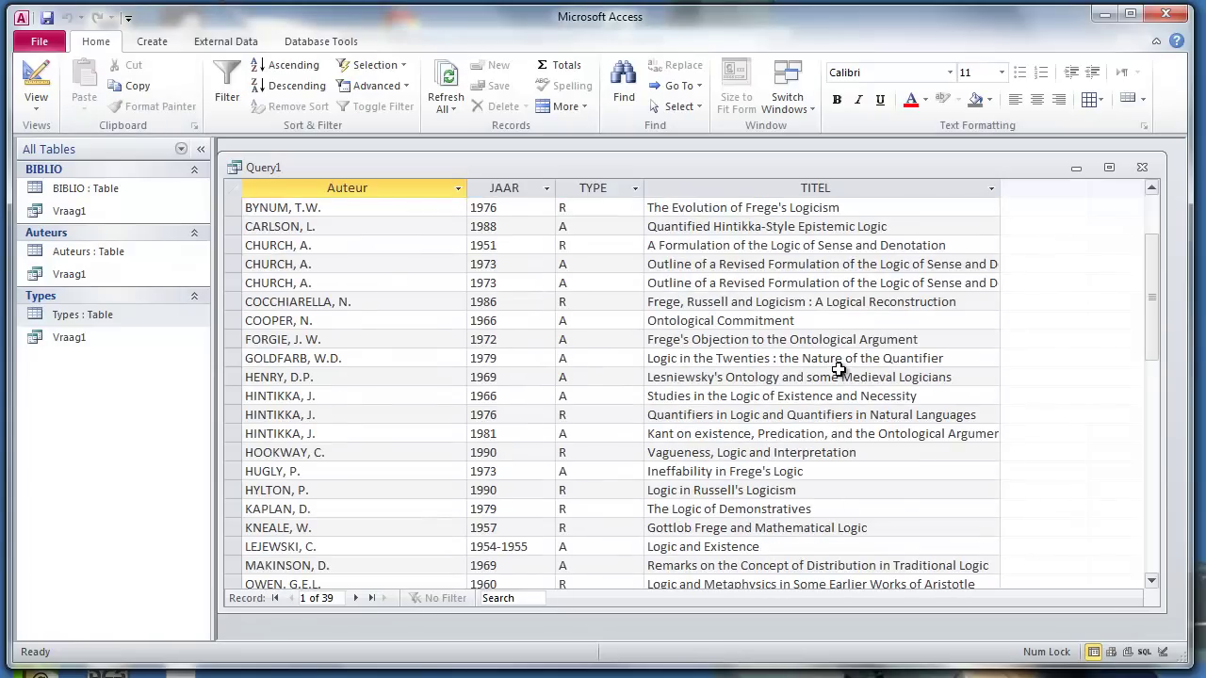
scroll(839, 369, down, 2)
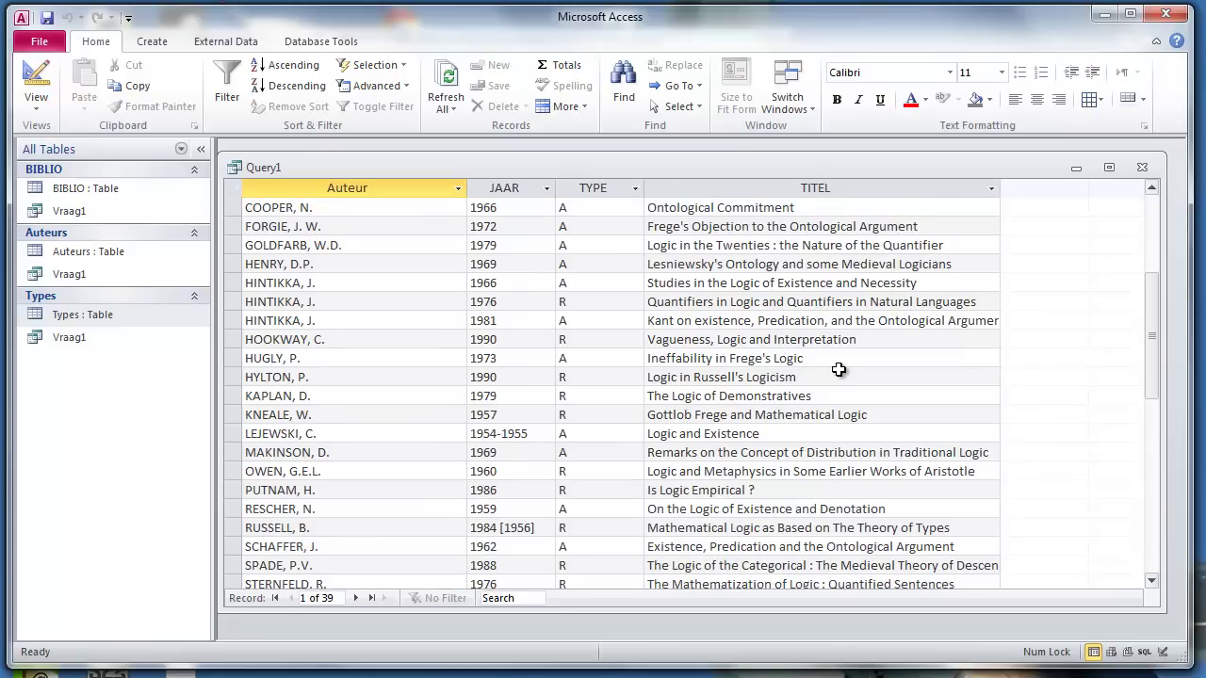
scroll(838, 369, down, 2)
scroll(839, 370, down, 2)
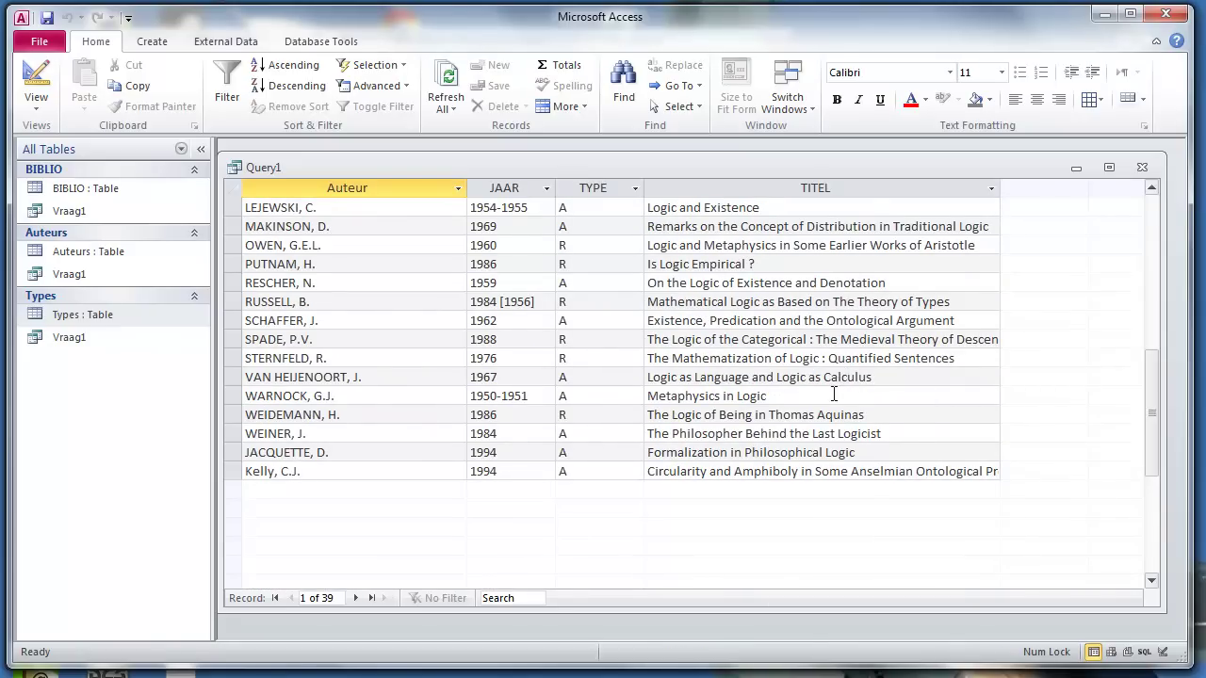
scroll(826, 389, up, 2)
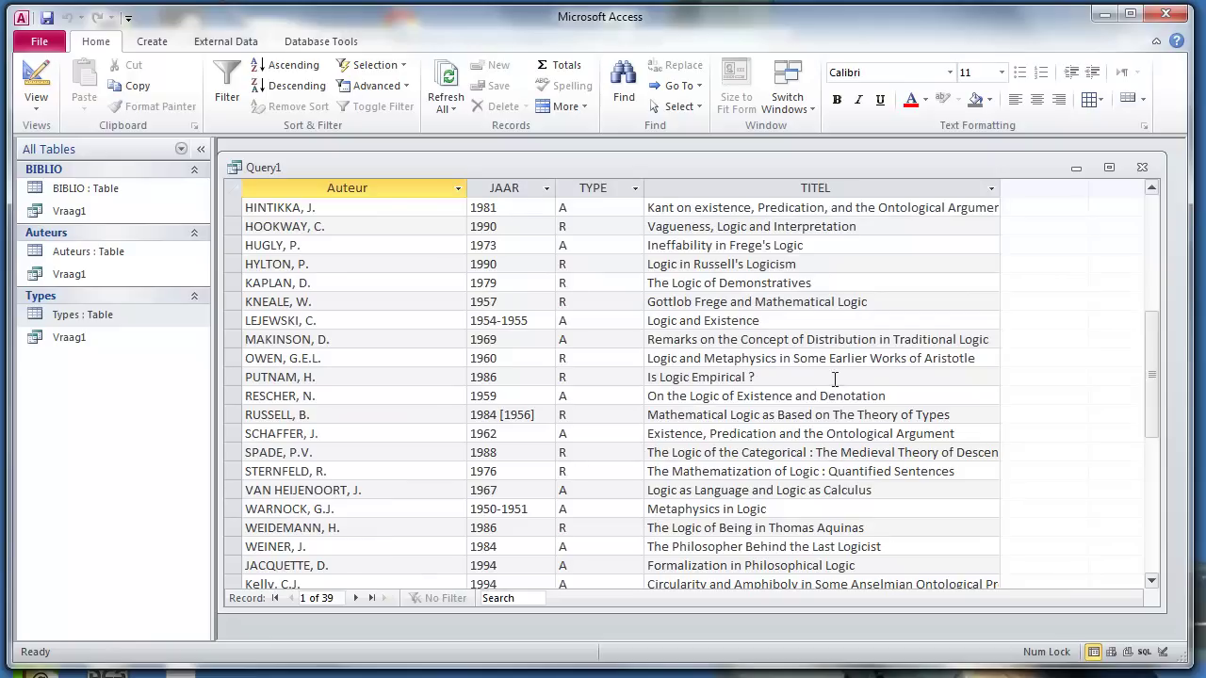
scroll(838, 372, up, 1)
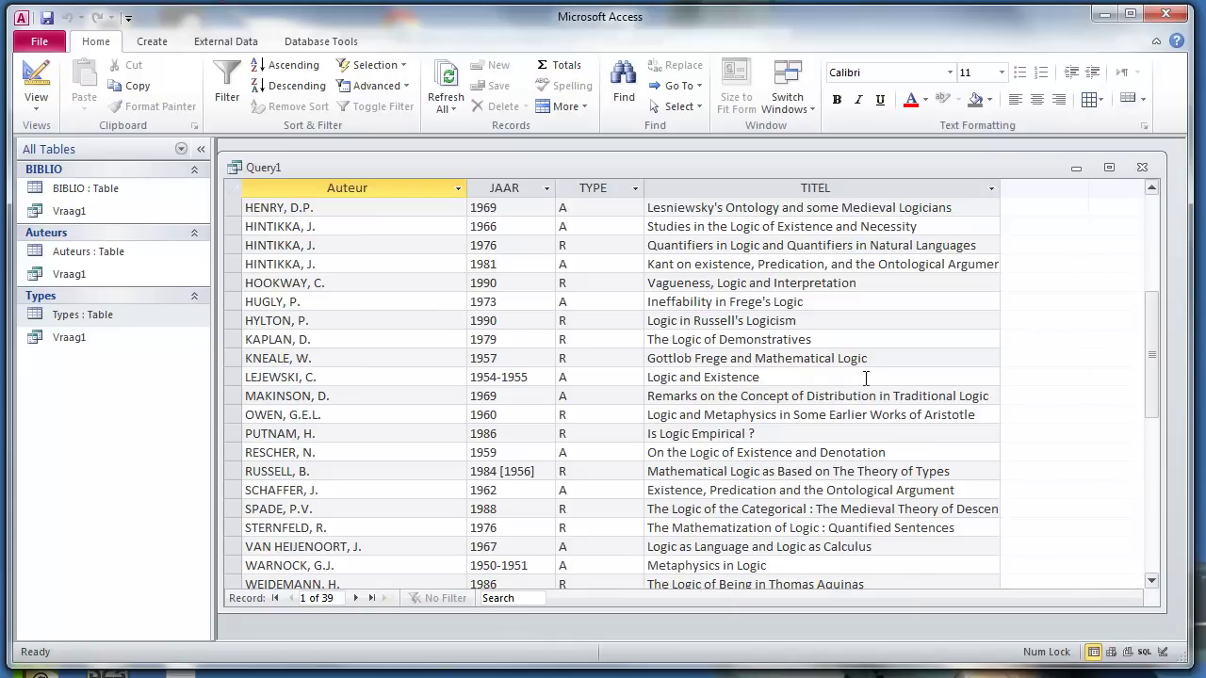
scroll(865, 378, up, 3)
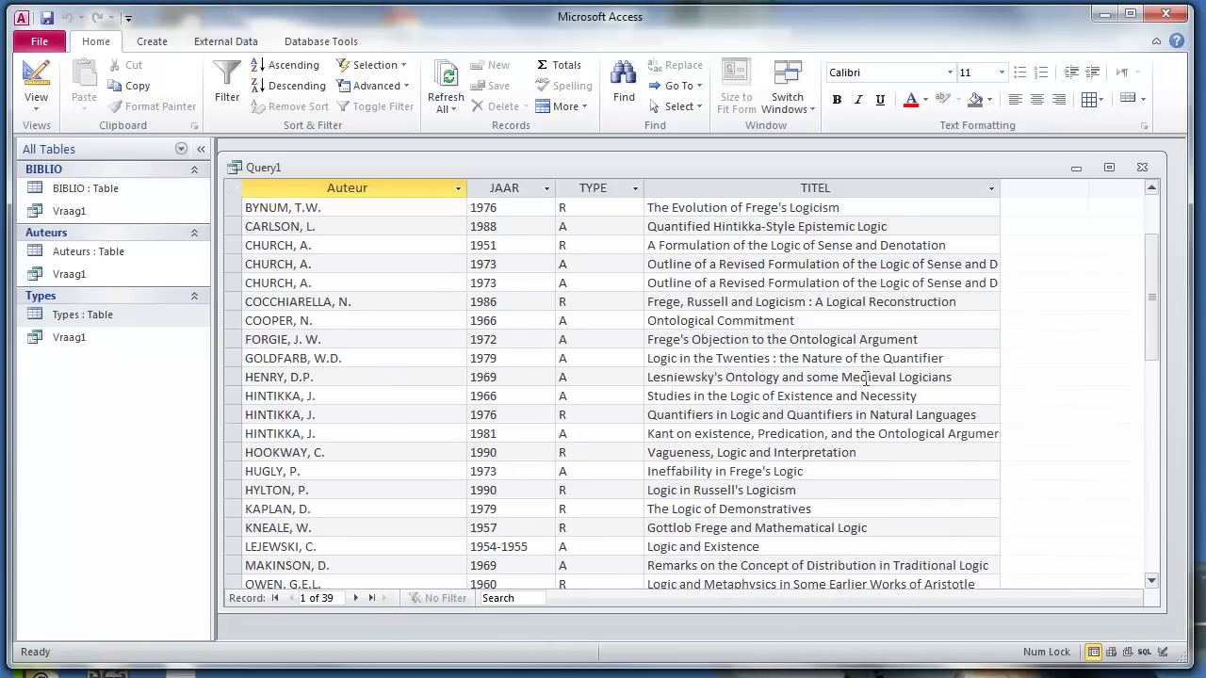
scroll(864, 378, up, 2)
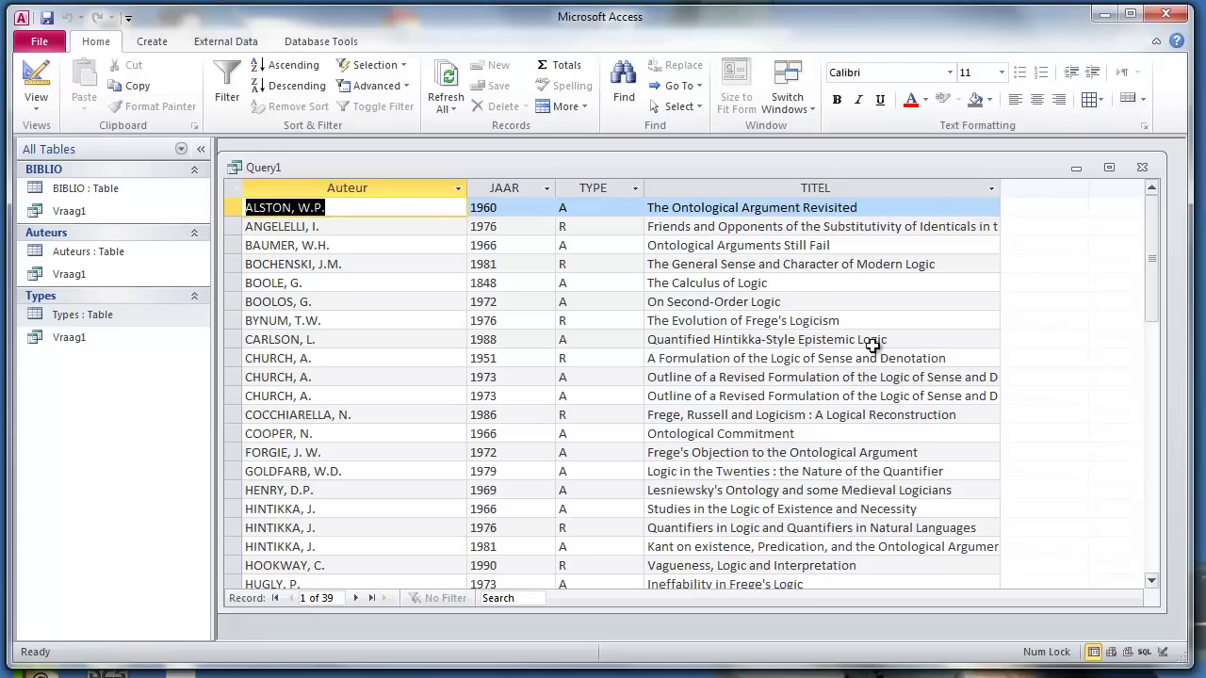
Step: Save the query under the name Vraag2
click(47, 16)
text(Vraag2)
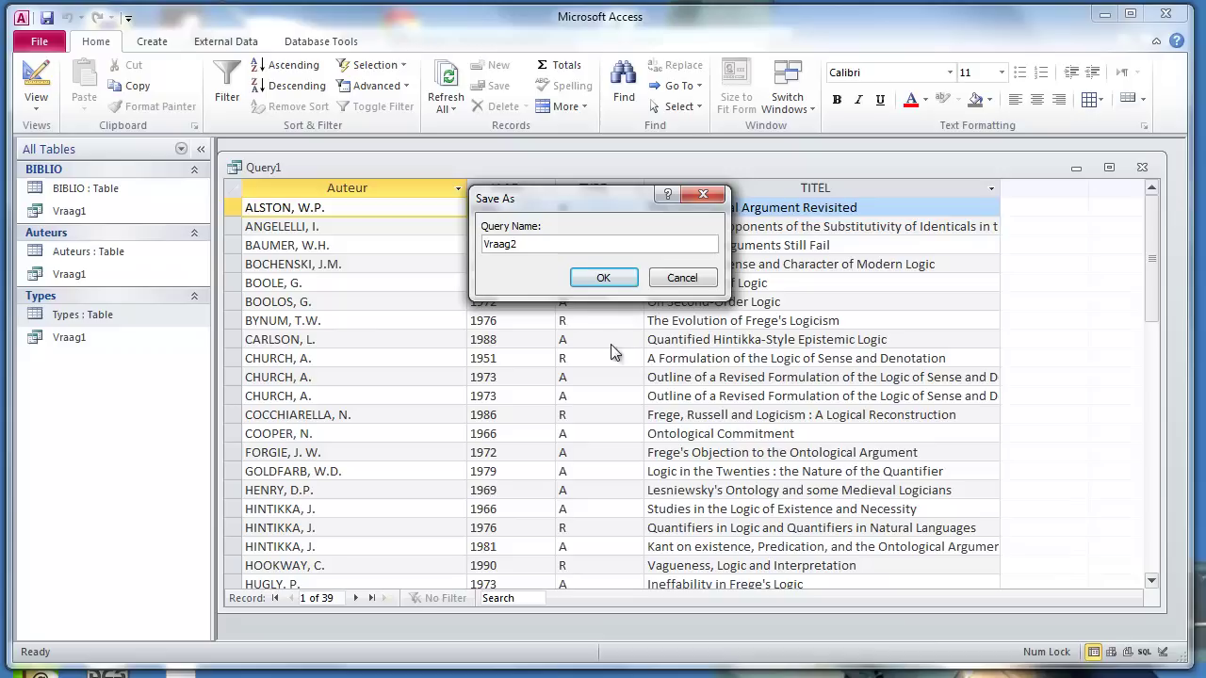
click(604, 283)
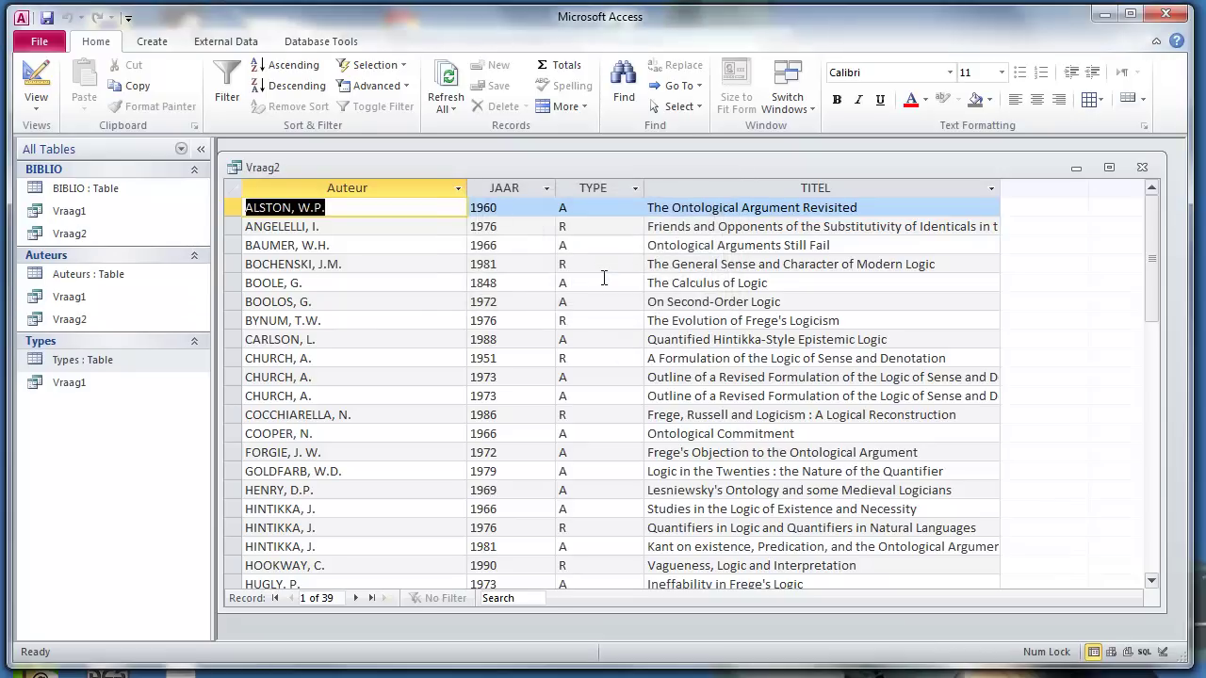